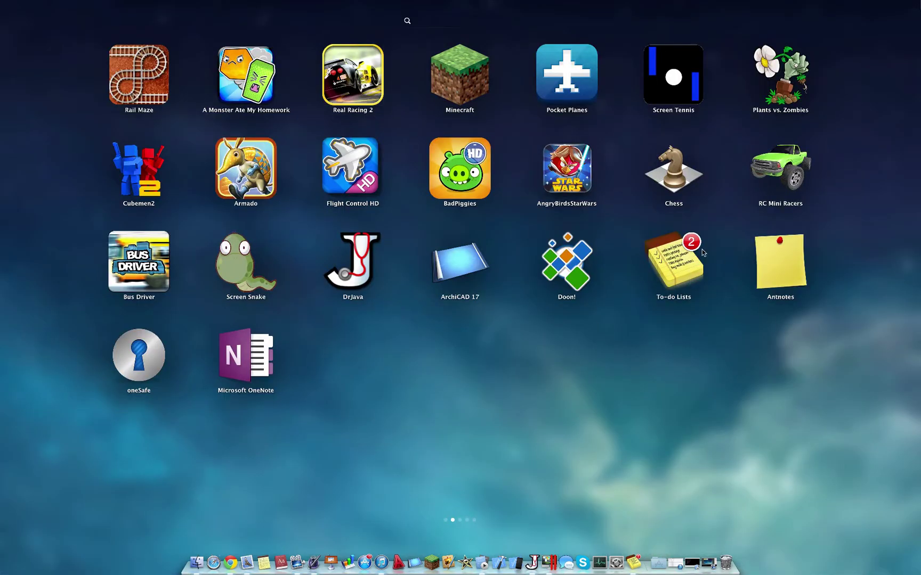
- Launch To-do Lists from Launchpad to show its list with two to-do items
left_click(668, 269)
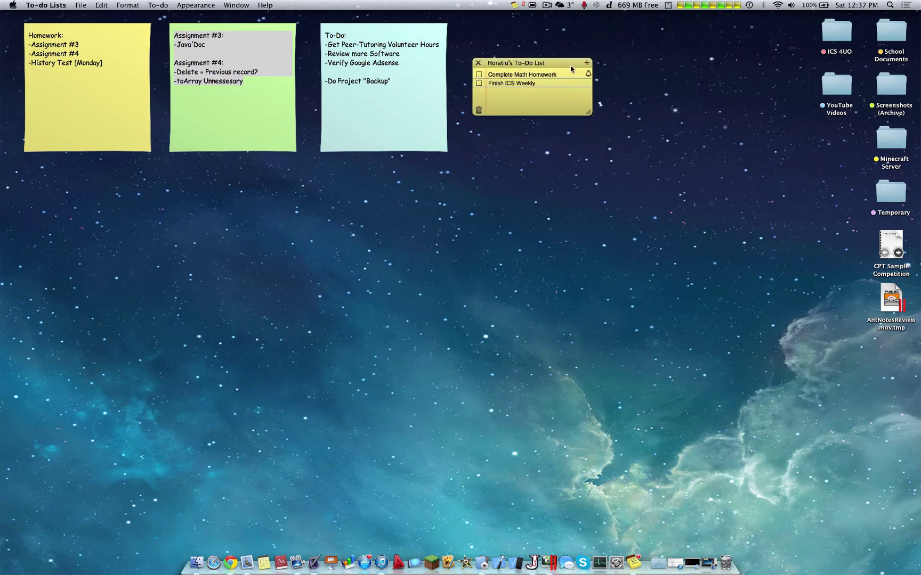
- Change the to-do list's background to cyan
right_click(533, 103)
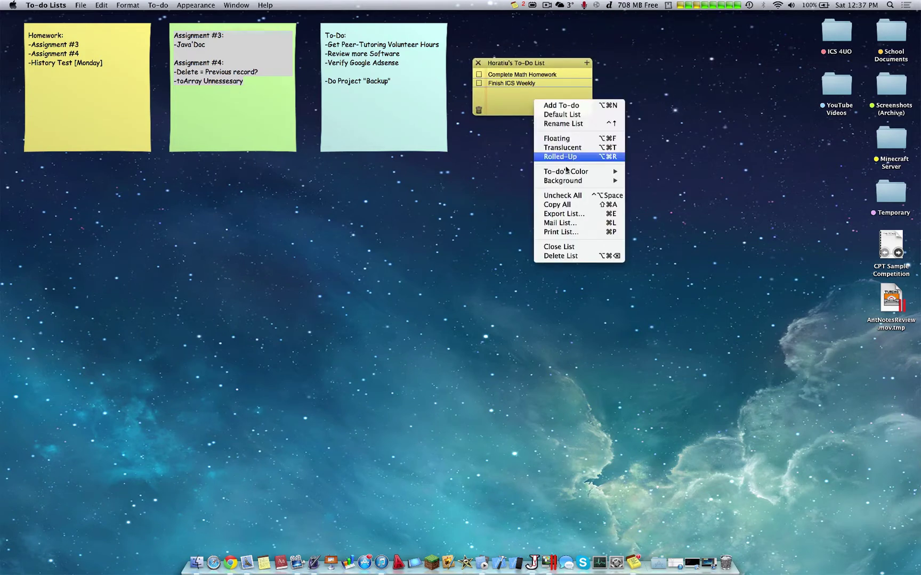
mouse_move(569, 181)
left_click(684, 193)
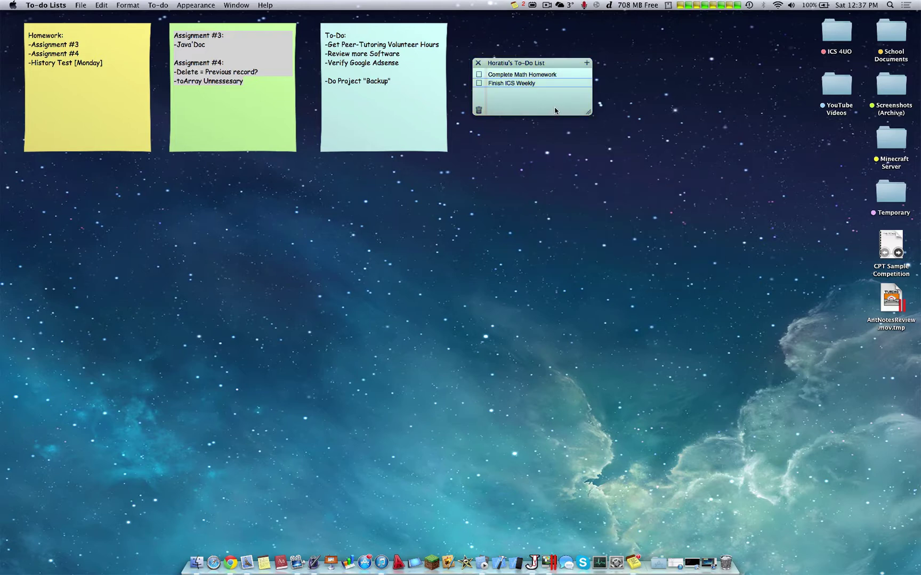
- Return the background to yellow and move the list slightly up and right
right_click(553, 108)
mouse_move(606, 190)
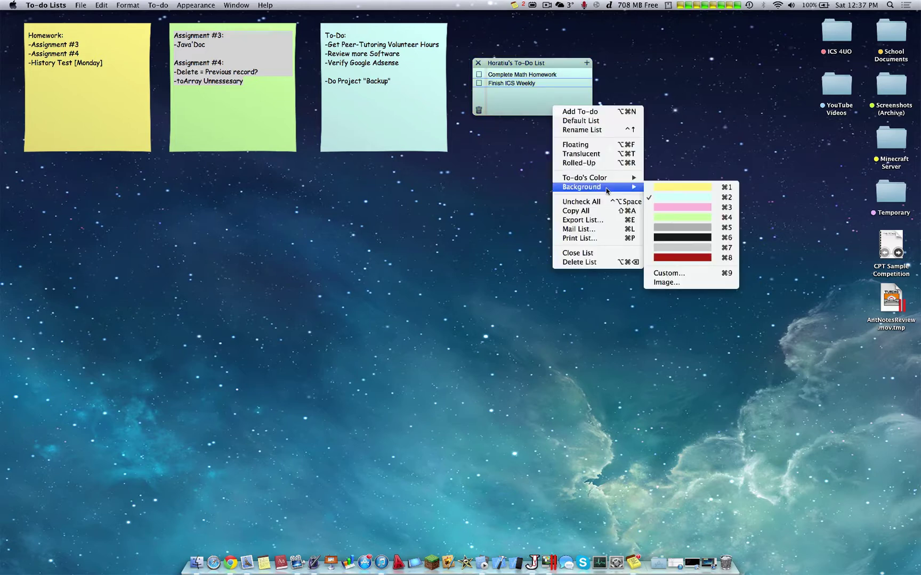
left_click(682, 187)
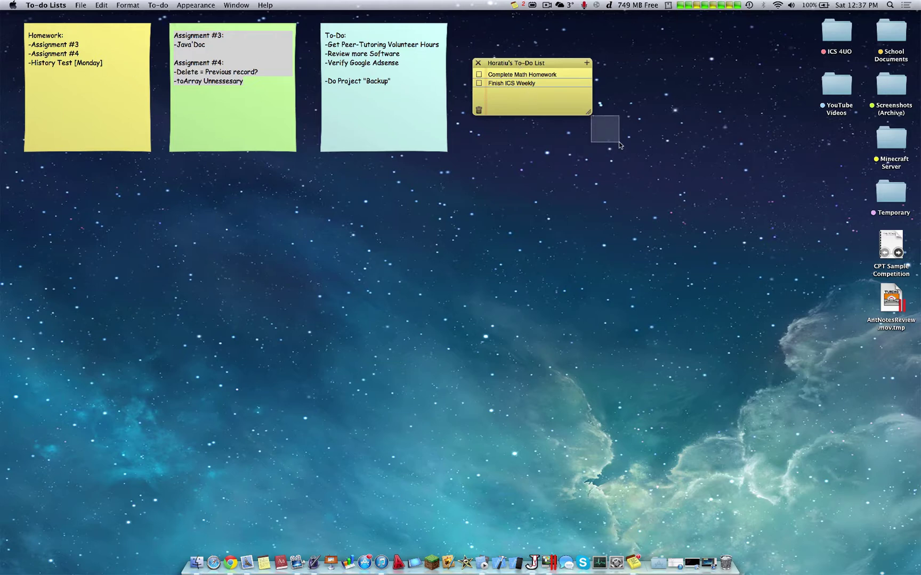
left_click_drag(505, 62, 528, 41)
right_click(564, 84)
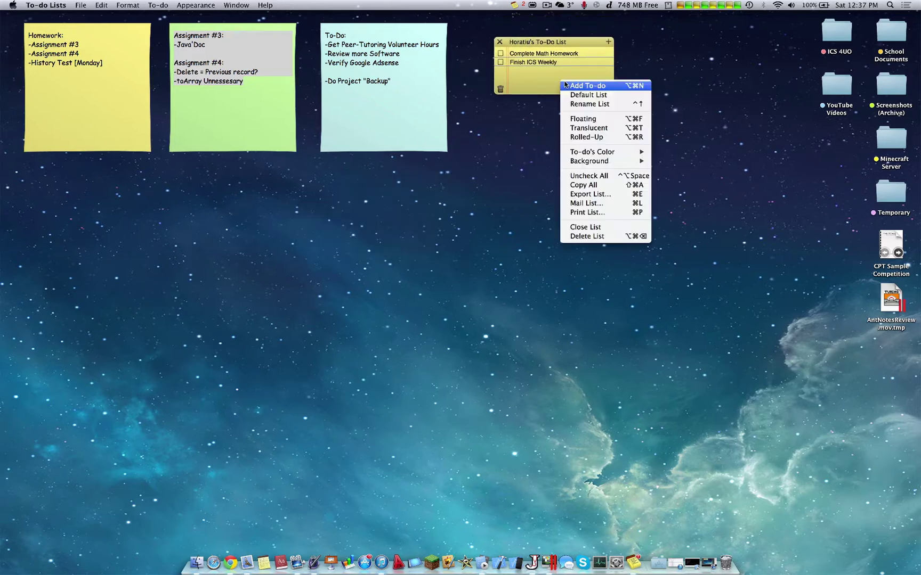
left_click(615, 128)
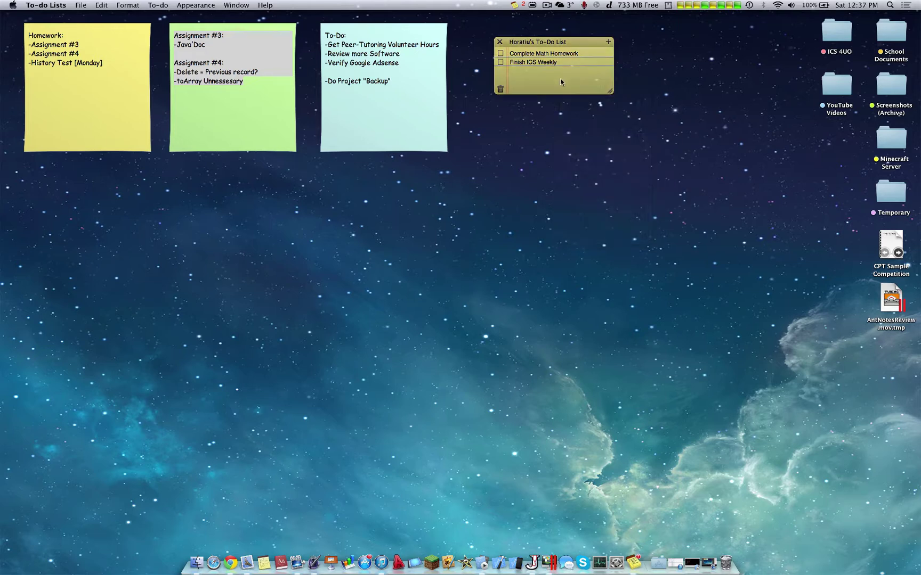
right_click(562, 79)
left_click(613, 117)
right_click(577, 81)
left_click(618, 118)
right_click(579, 90)
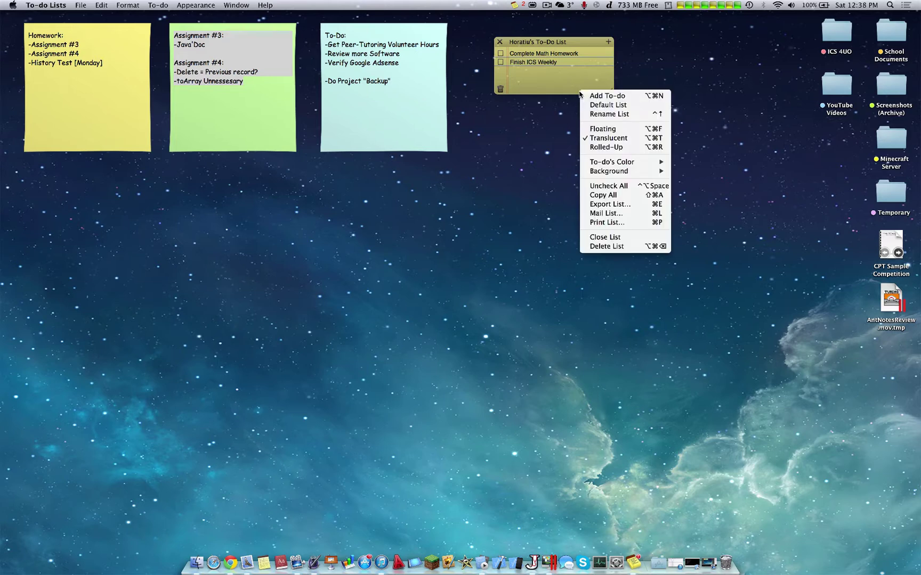
left_click(606, 136)
right_click(573, 79)
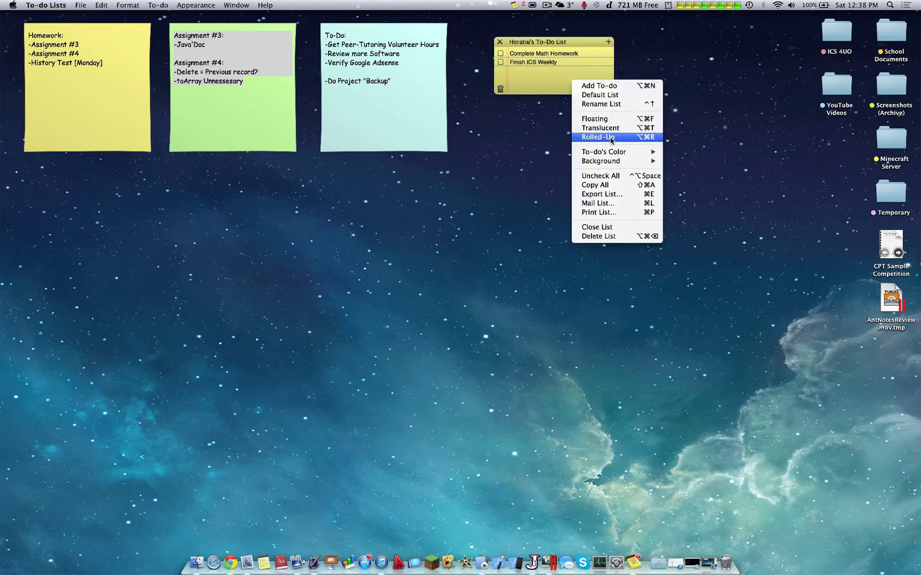
left_click(599, 137)
right_click(561, 60)
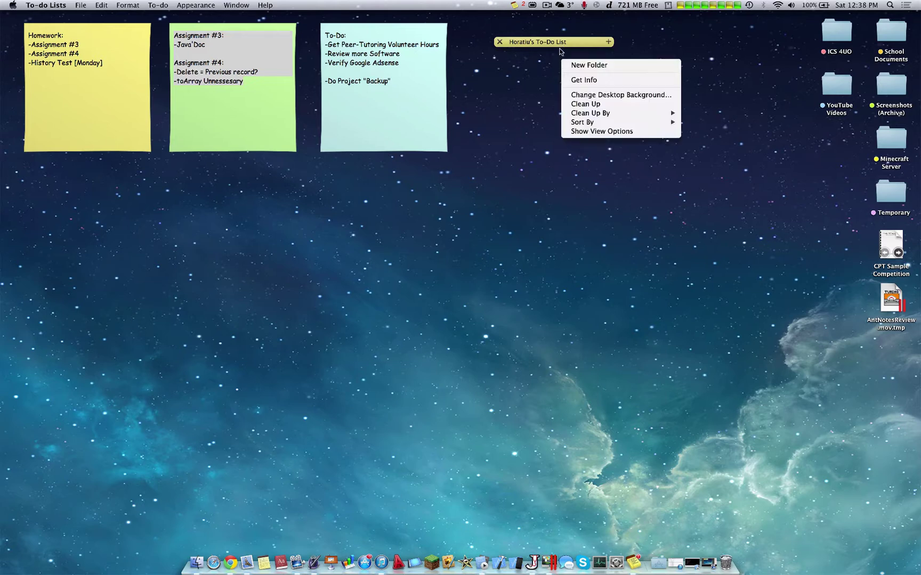
left_click(561, 56)
right_click(567, 44)
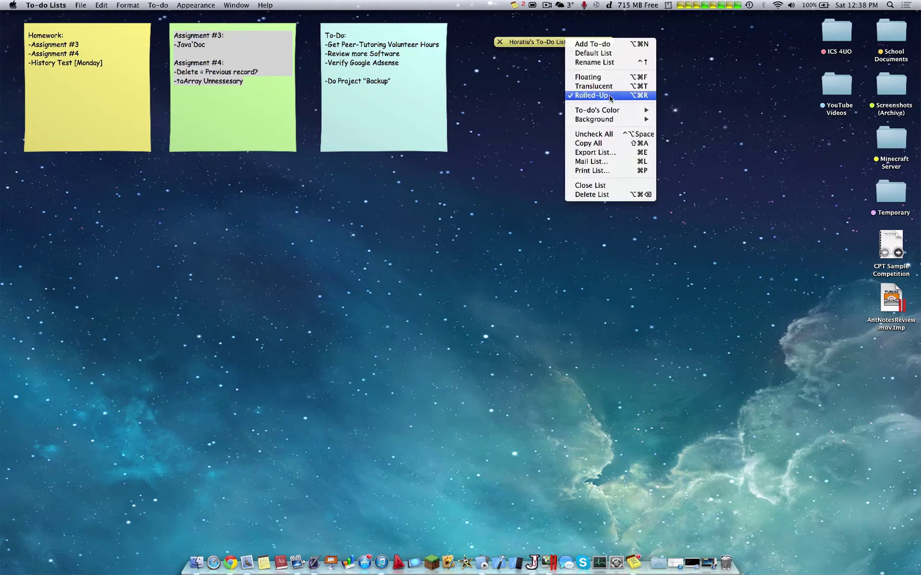
left_click(610, 99)
right_click(563, 44)
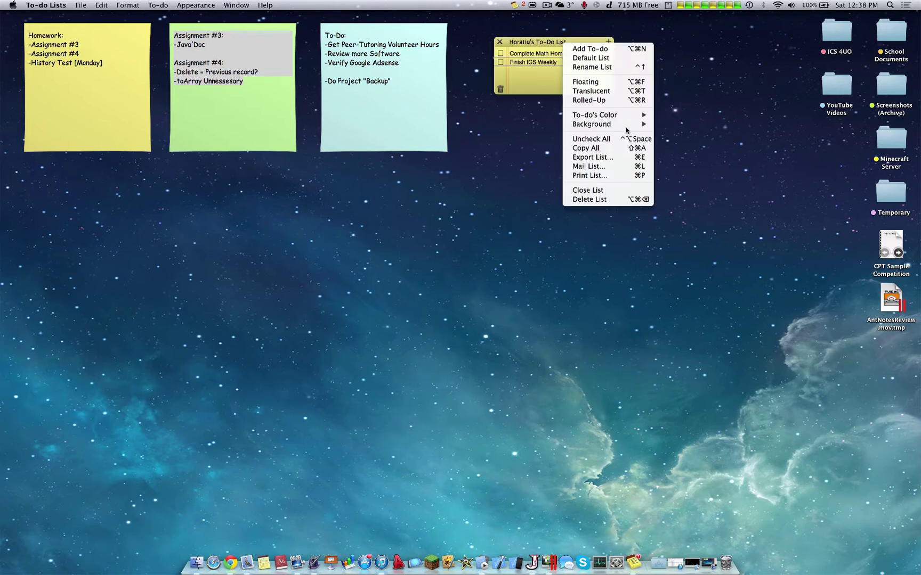
mouse_move(626, 125)
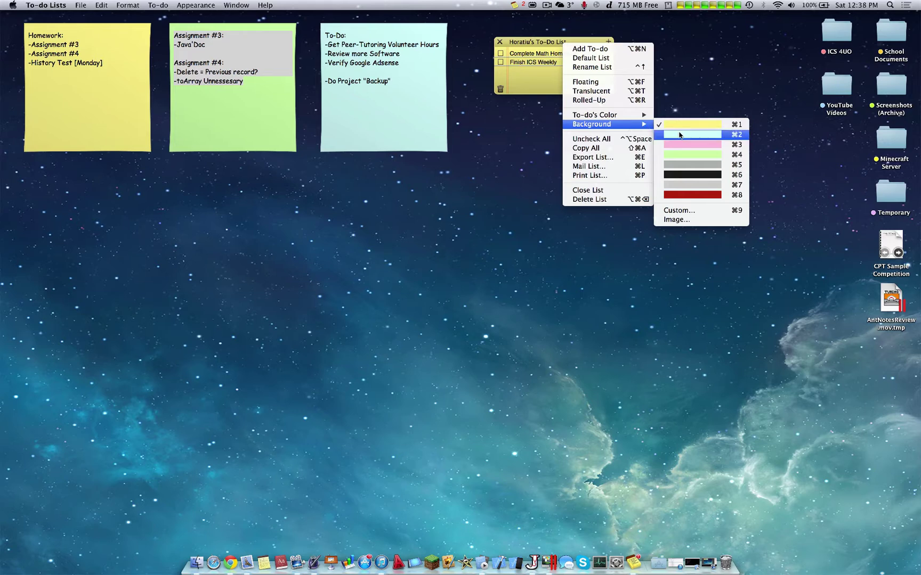
- Dismiss the open menu and set the list background to green
left_click(546, 4)
key("Escape")
right_click(561, 69)
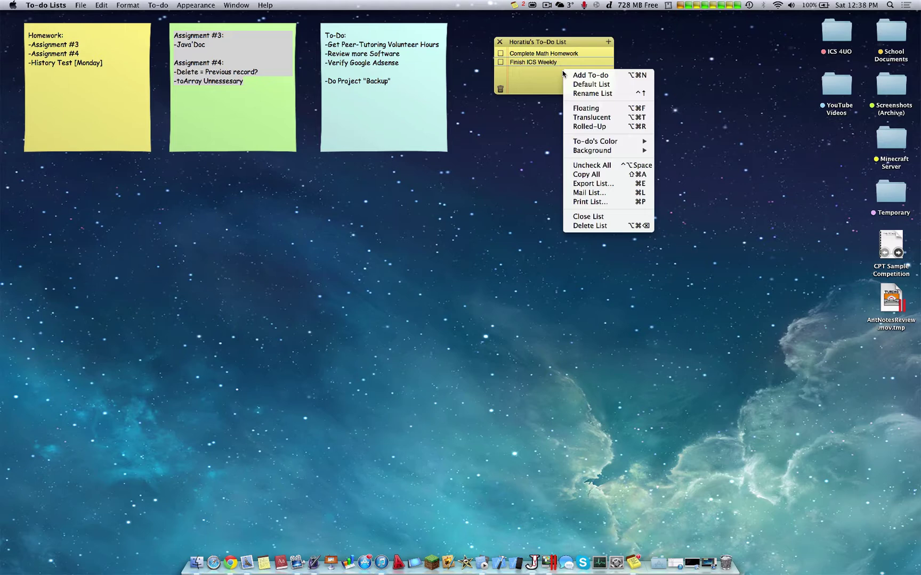
mouse_move(630, 151)
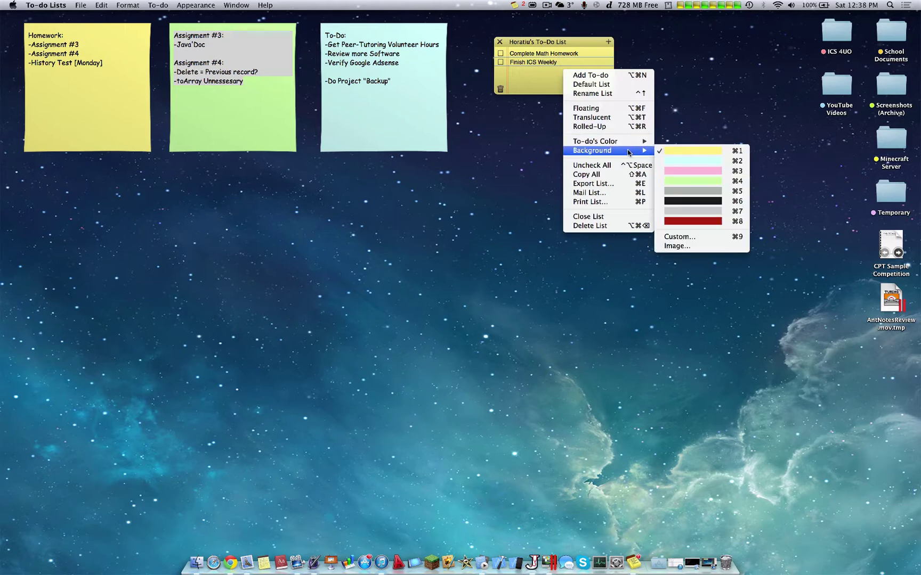
left_click(706, 183)
right_click(578, 86)
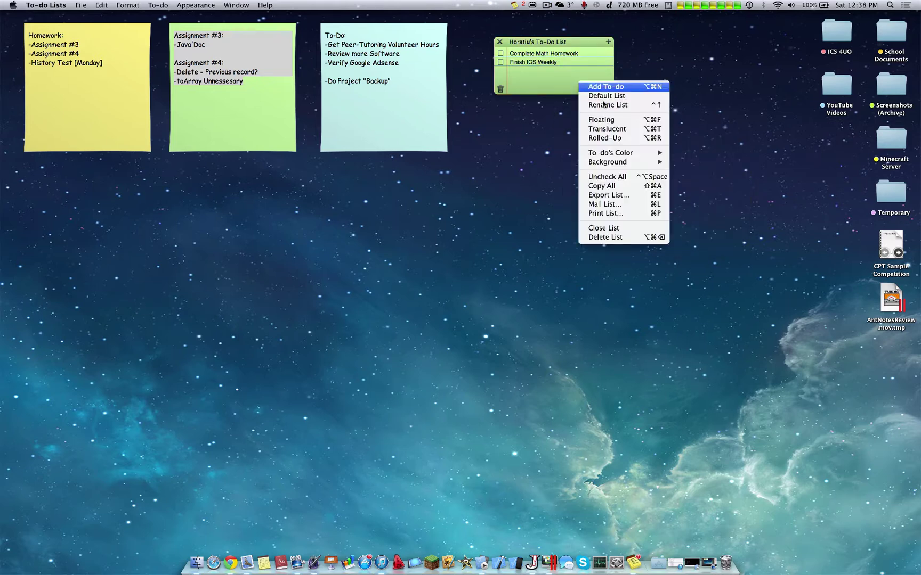
- Export the list as an RTF file saved to the Desktop
left_click(631, 197)
left_click(464, 181)
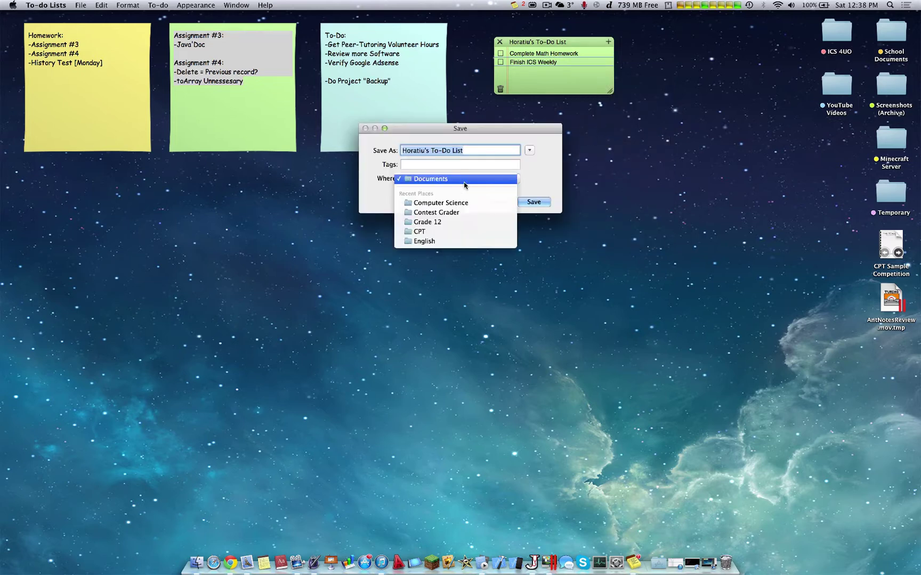
left_click(464, 180)
left_click(529, 150)
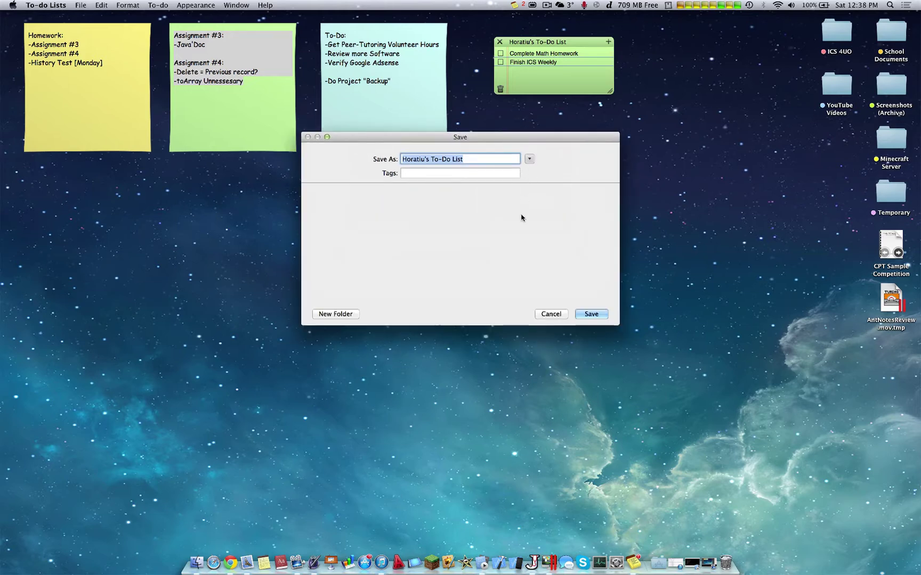
scroll(437, 256, "down", 10)
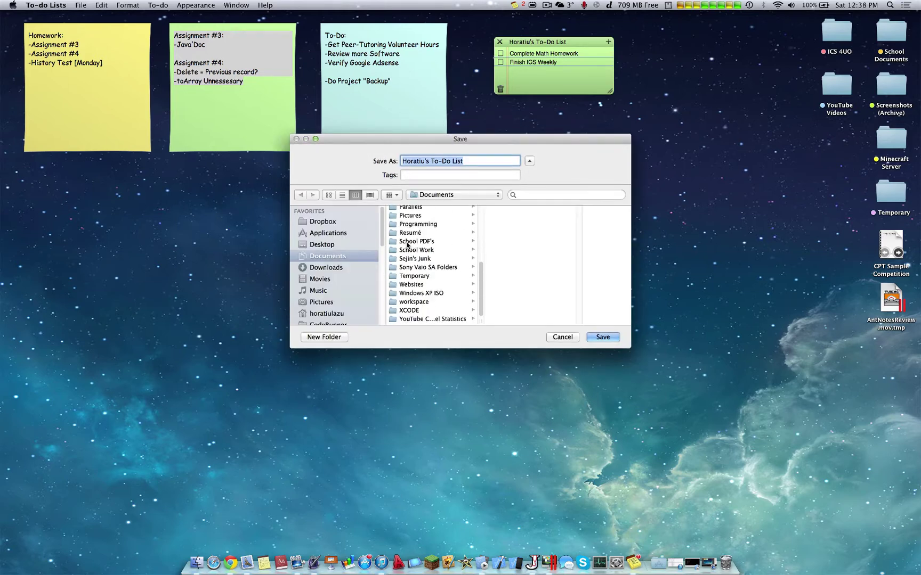
left_click(321, 245)
key("Return")
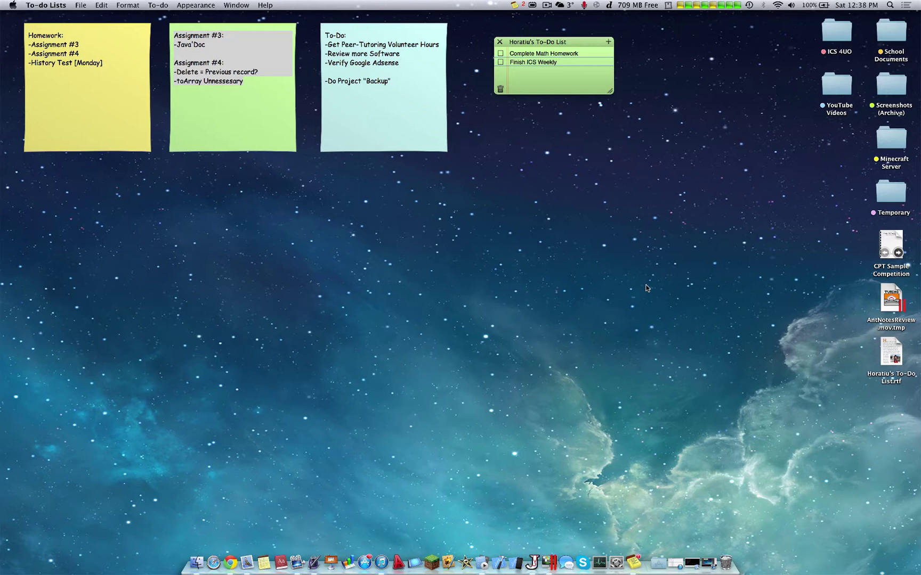
- Open the exported RTF file from the desktop and review its text
left_click(891, 347)
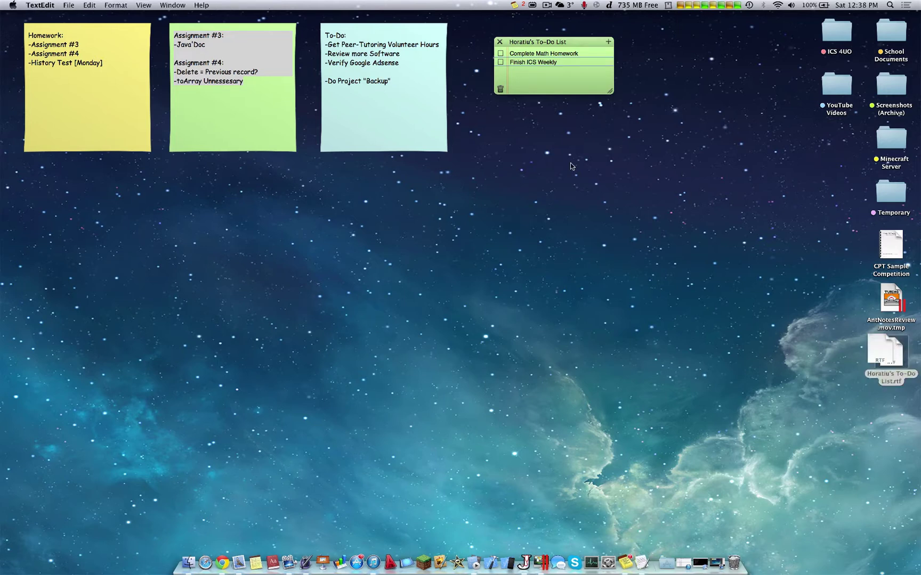
left_click_drag(165, 107, 174, 108)
left_click(168, 95)
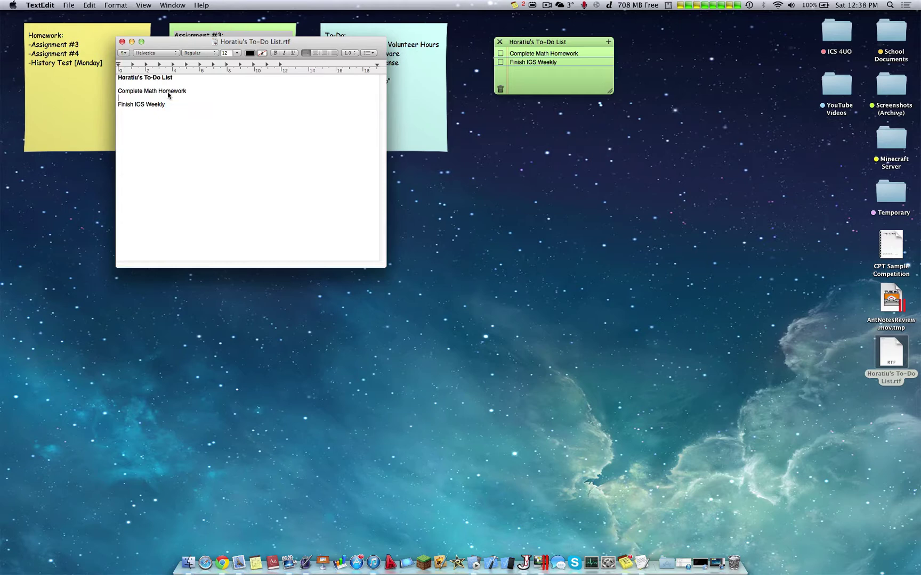
- Close the exported document and add a 'Study for ICS Test' to-do
left_click(122, 42)
left_click(571, 62)
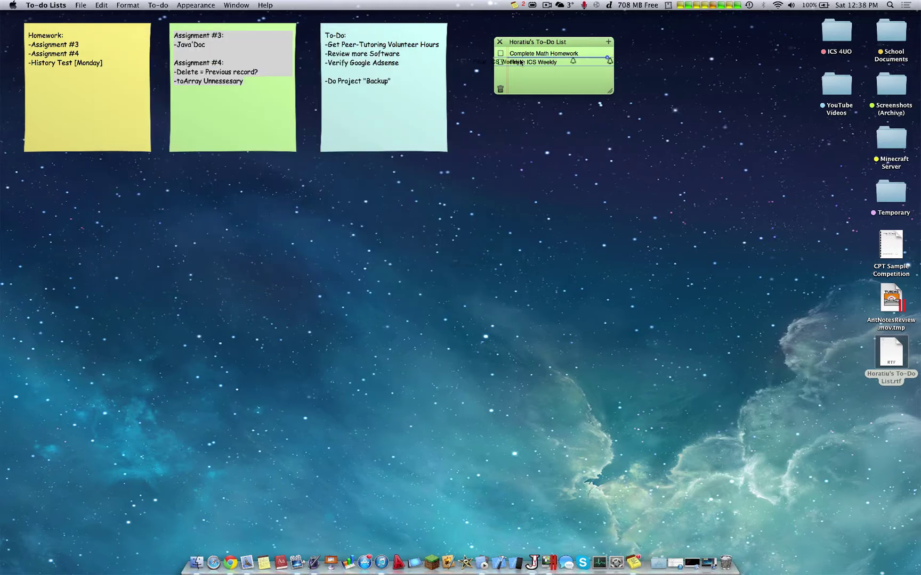
left_click(518, 63)
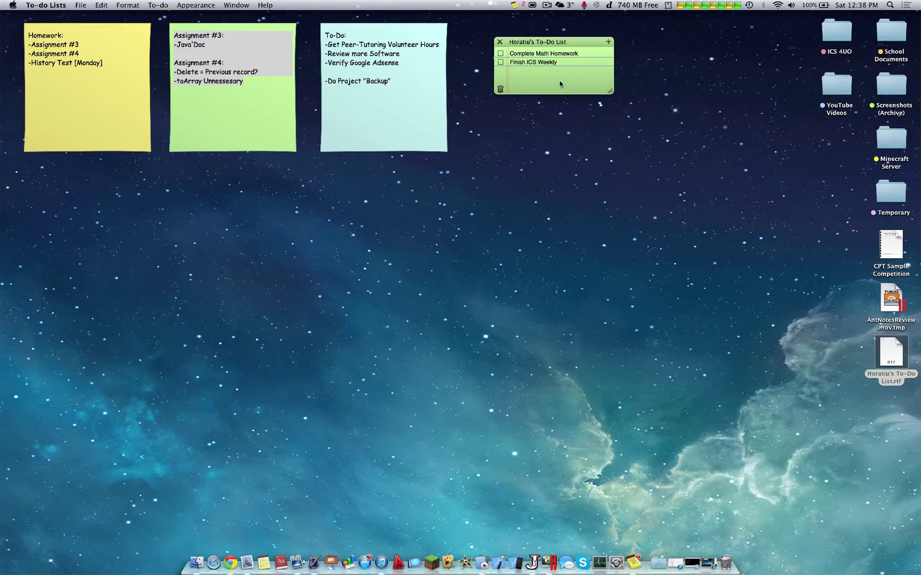
left_click(608, 41)
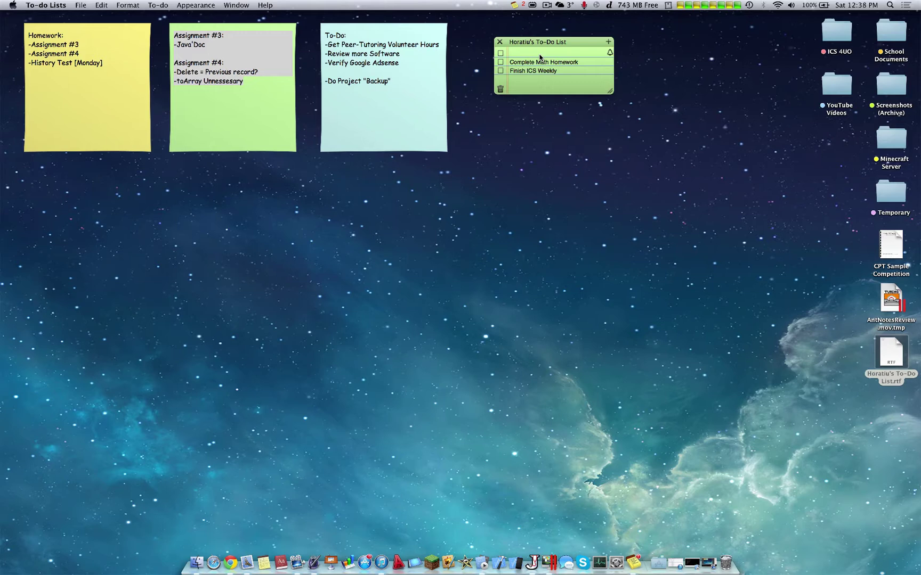
type("Study for ICS Test")
- Check off Complete Math Homework, delete all three items, and start a new empty to-do
left_click(500, 62)
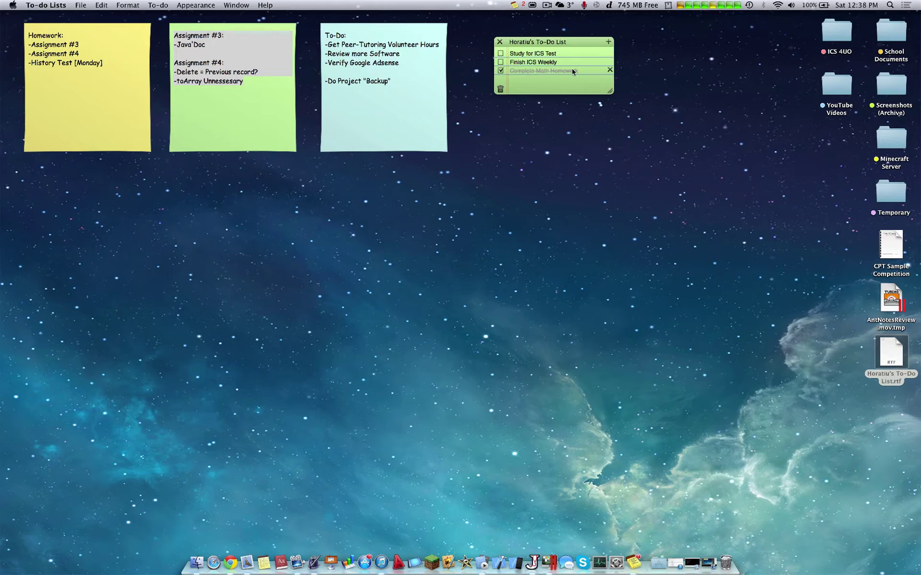
left_click(499, 89)
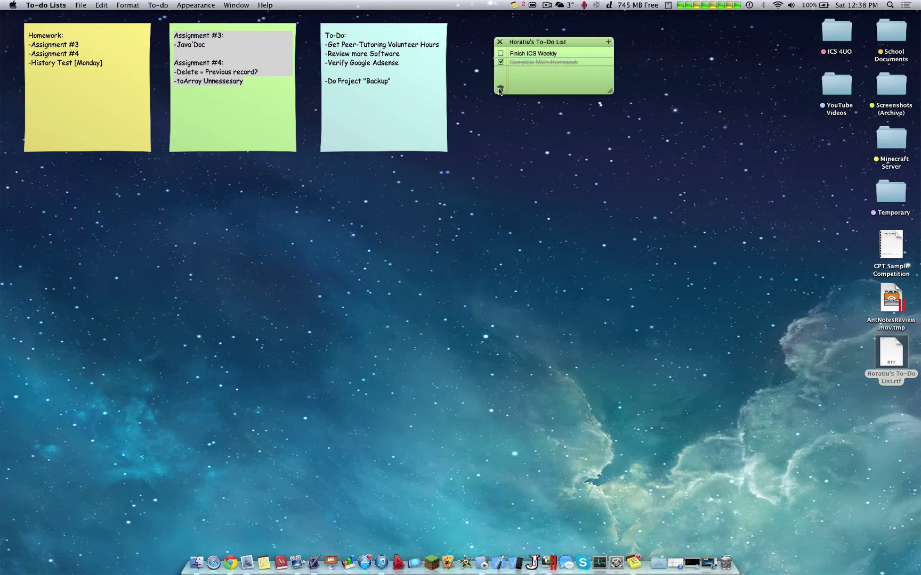
left_click(500, 89)
left_click(500, 89)
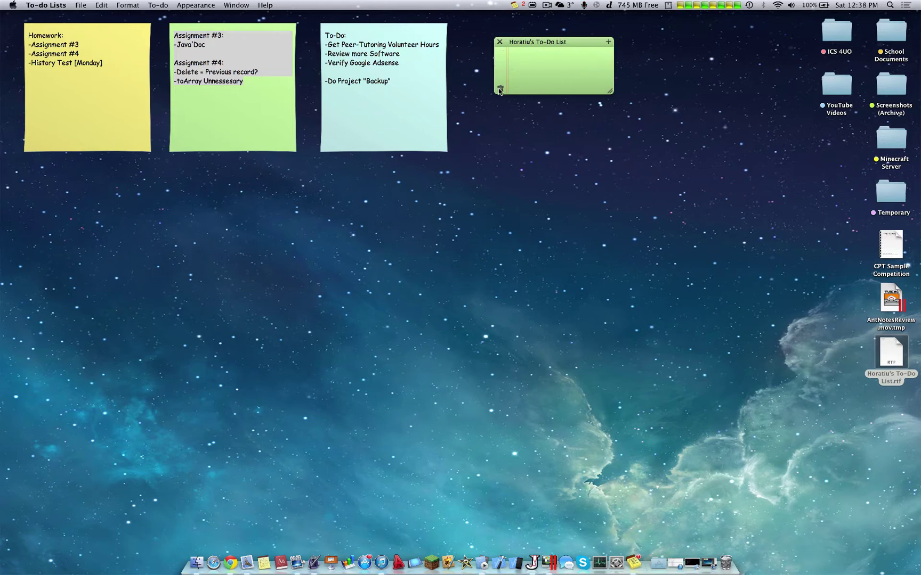
left_click(607, 43)
- Type 'Study for ICS' as the new item and make the list text light blue
type("Study for ICS Test")
right_click(542, 74)
mouse_move(607, 148)
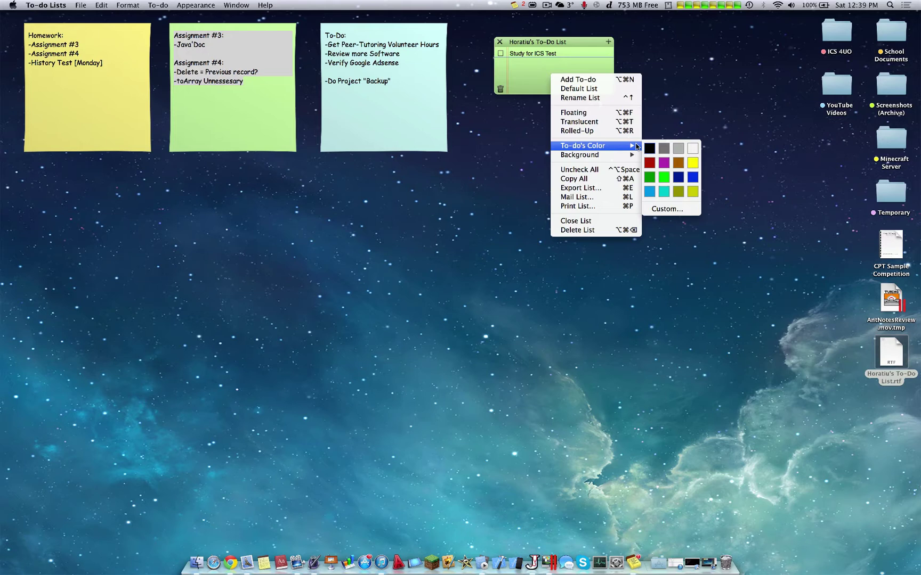
left_click(649, 192)
- Change the list's text colour to black
right_click(560, 73)
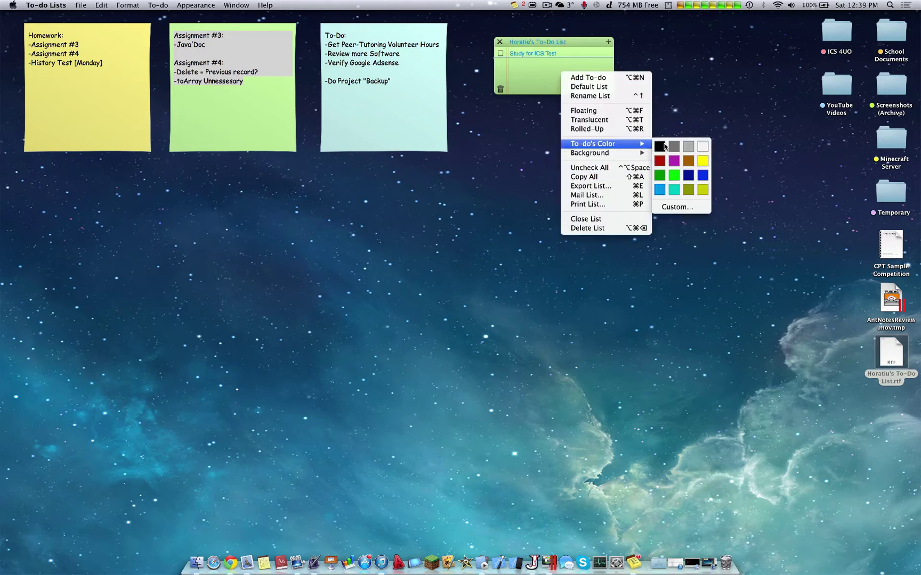
left_click(660, 146)
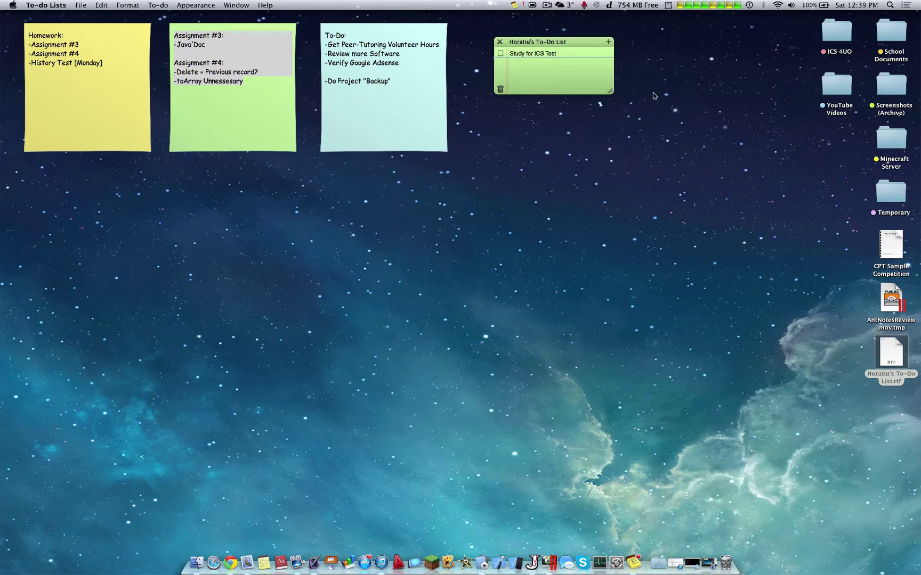
right_click(610, 93)
- Open the Using To-do Lists list, centre it, and add a 'Hello World' item
left_click(590, 92)
left_click(515, 5)
mouse_move(530, 29)
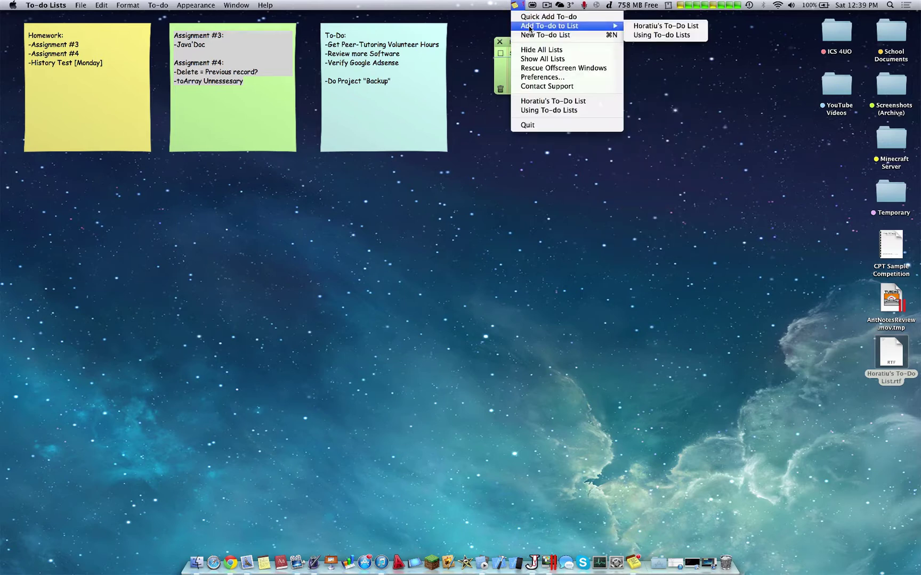
left_click(665, 36)
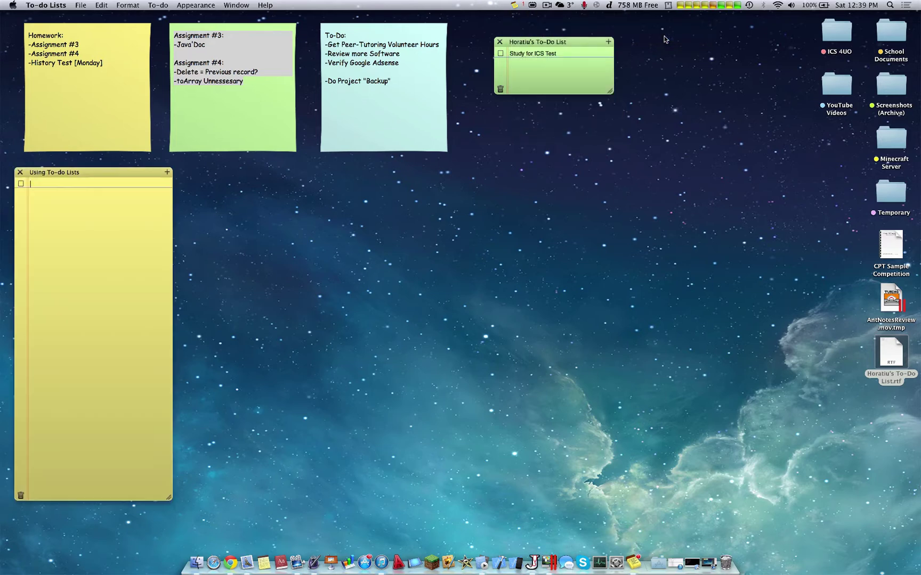
left_click_drag(51, 175, 379, 175)
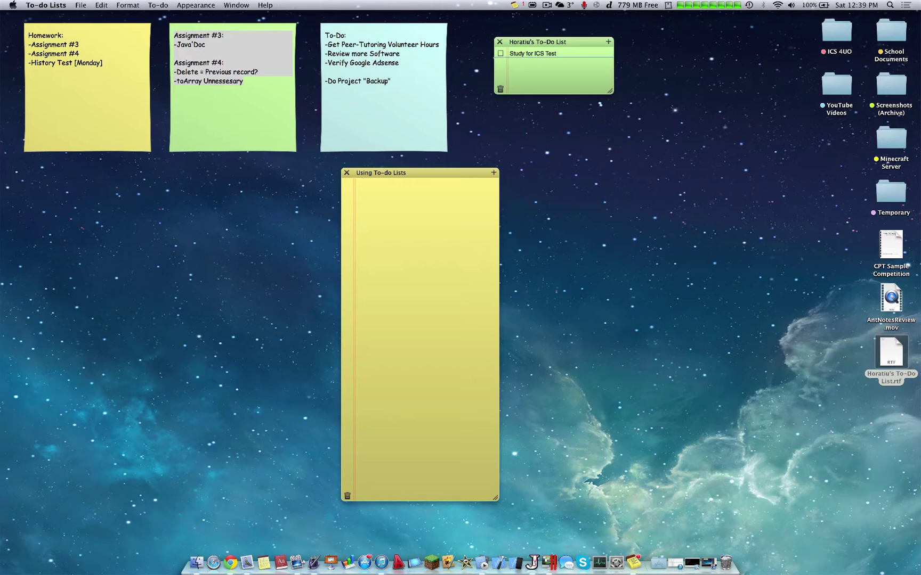
type("el")
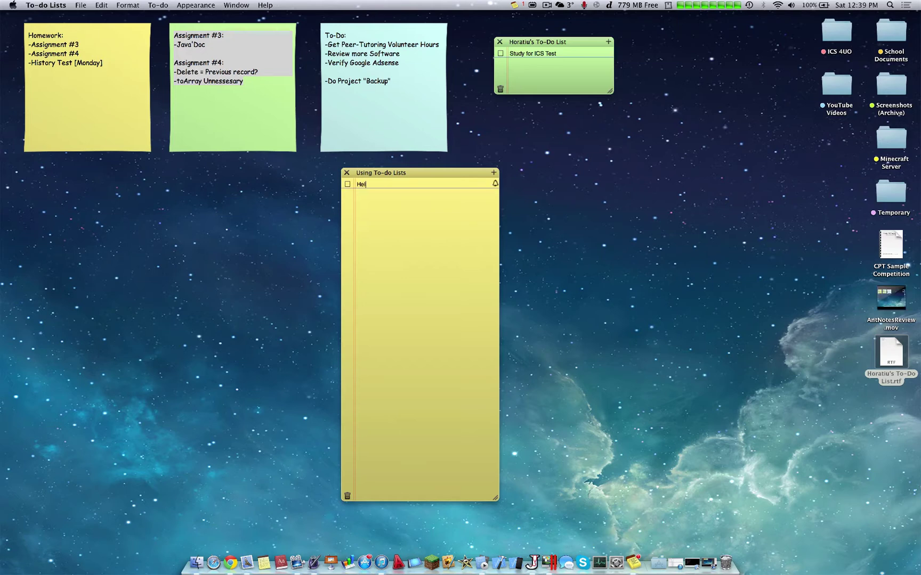
type("lo World")
key("Return")
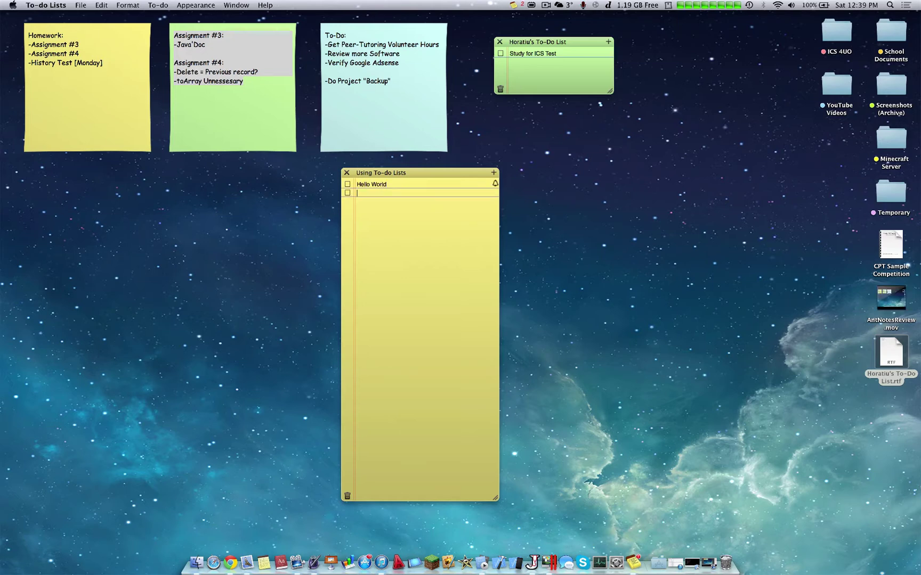
- Set a custom date-and-time reminder on Hello World and acknowledge it when it fires
left_click(495, 185)
left_click_drag(562, 459, 601, 365)
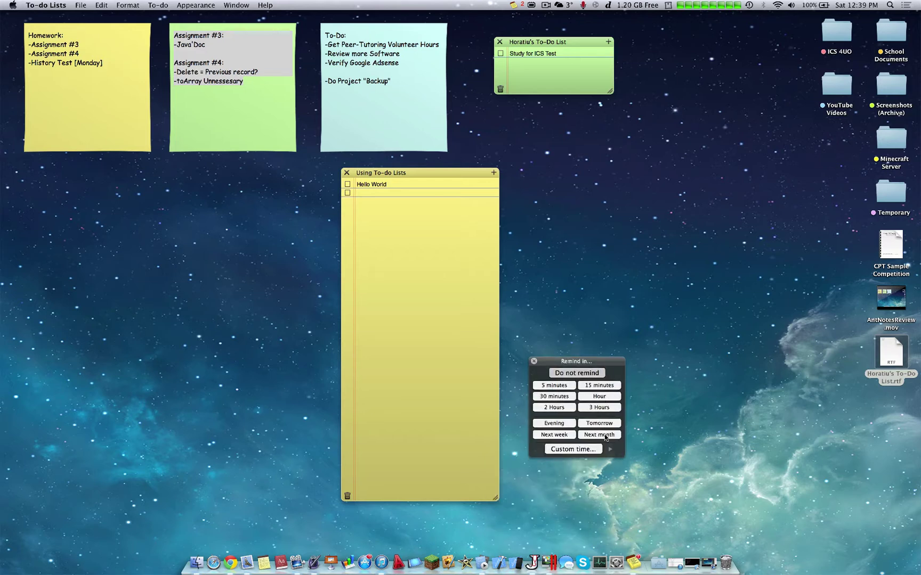
left_click(586, 449)
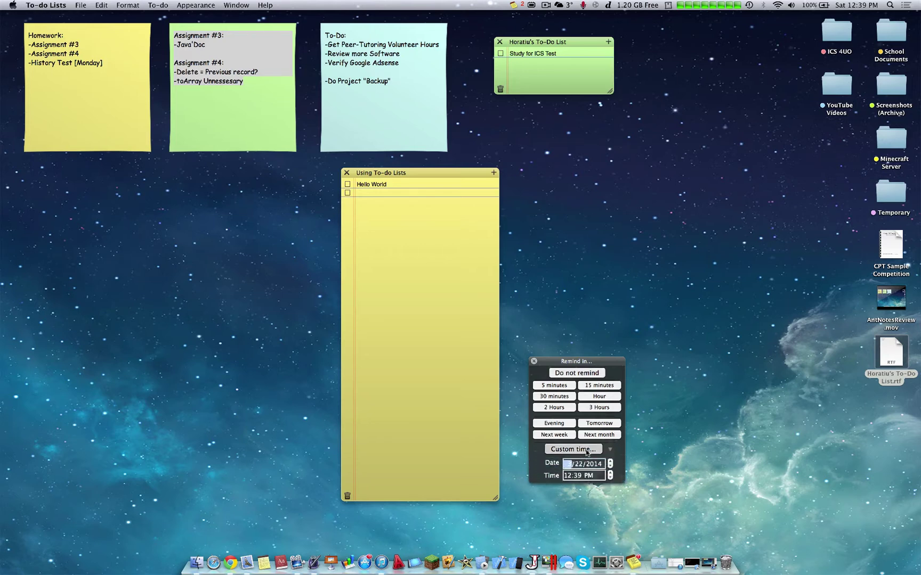
left_click(534, 362)
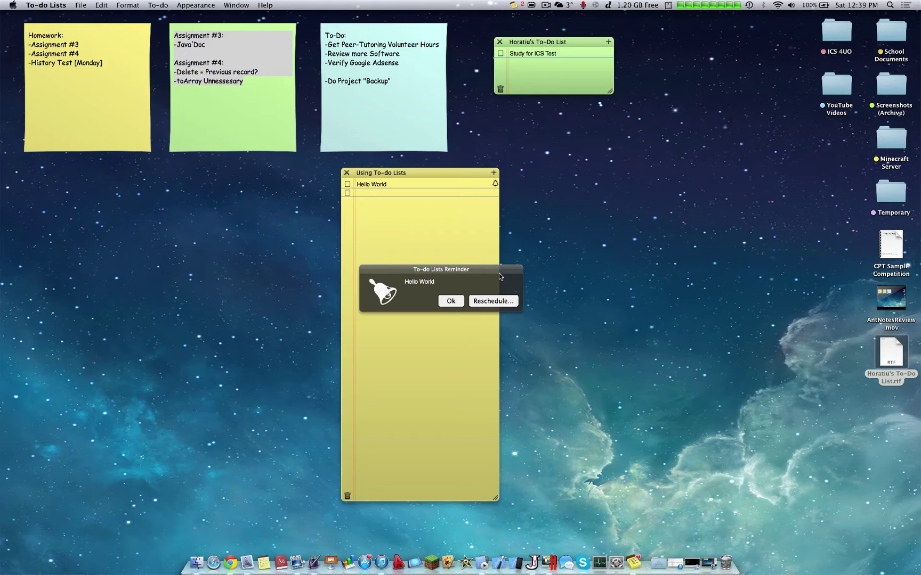
left_click(452, 302)
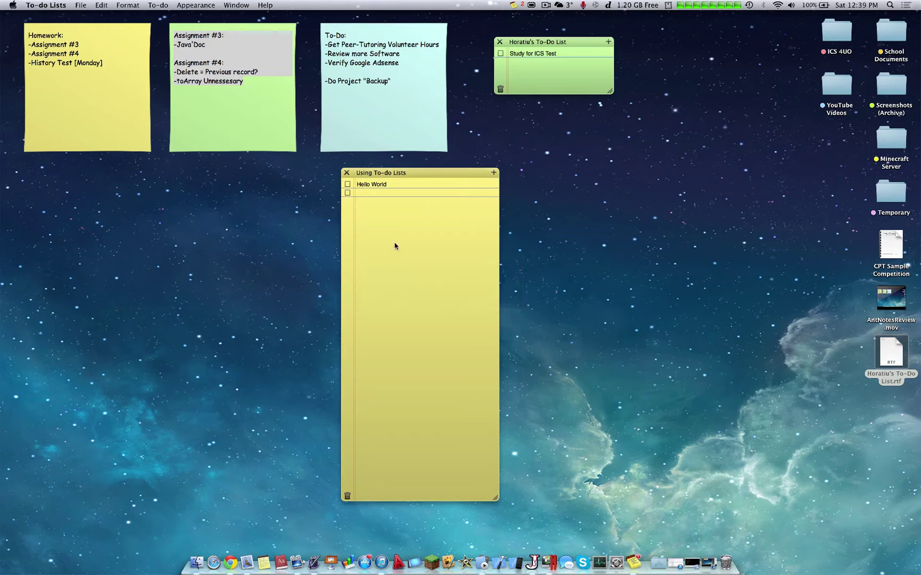
- Mark Hello World done, clear the completed items, and close the note
left_click(347, 184)
left_click(345, 497)
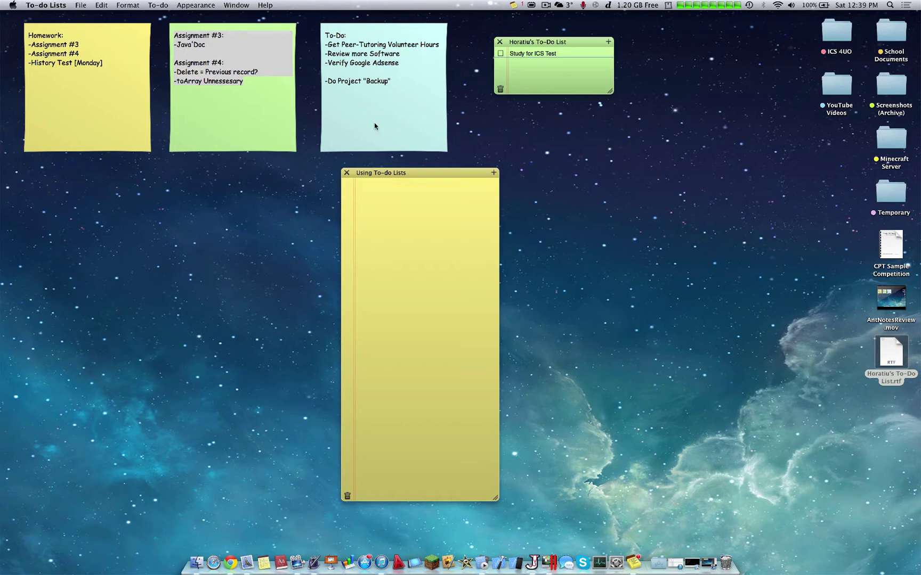
left_click(346, 174)
left_click(519, 6)
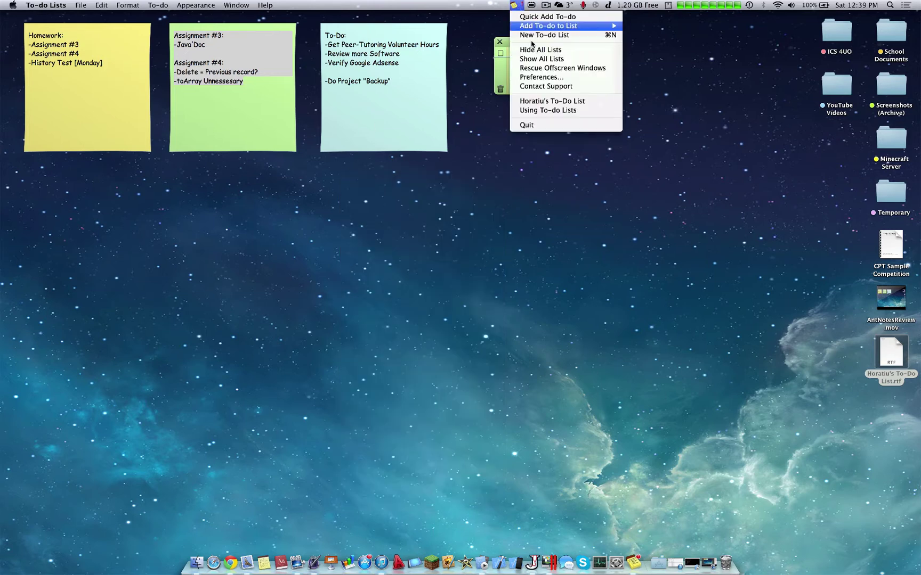
- In Preferences, turn on 'Do not show Dock icon' and acknowledge the restart notice
left_click(554, 80)
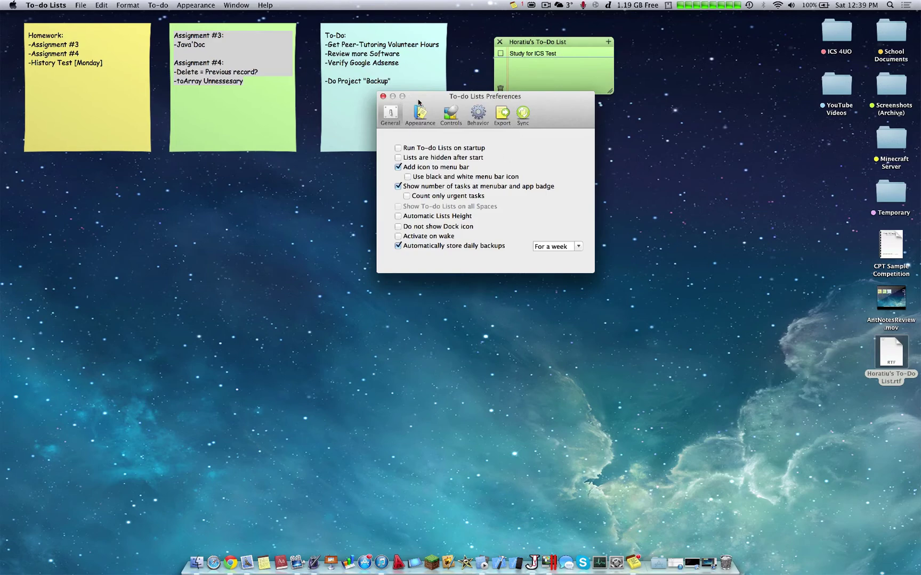
left_click_drag(418, 103, 347, 220)
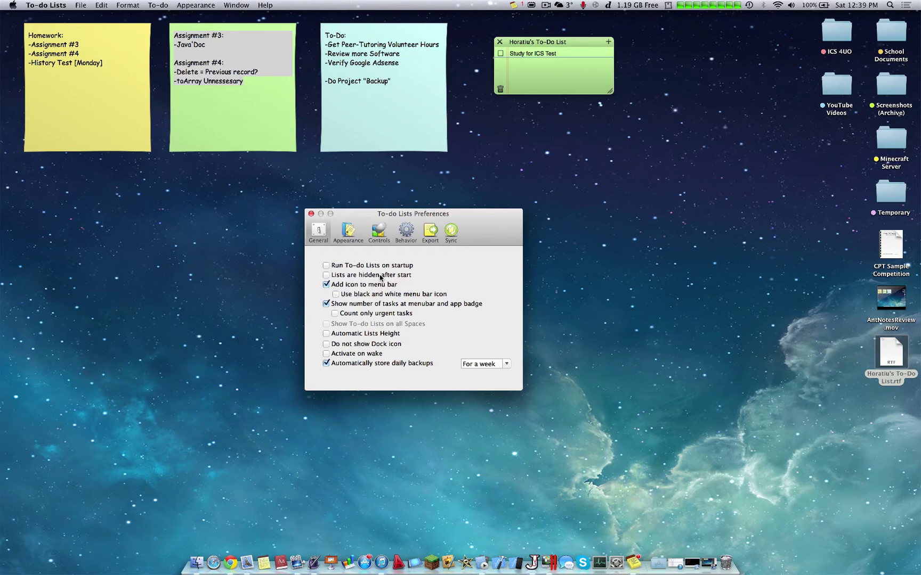
left_click(359, 349)
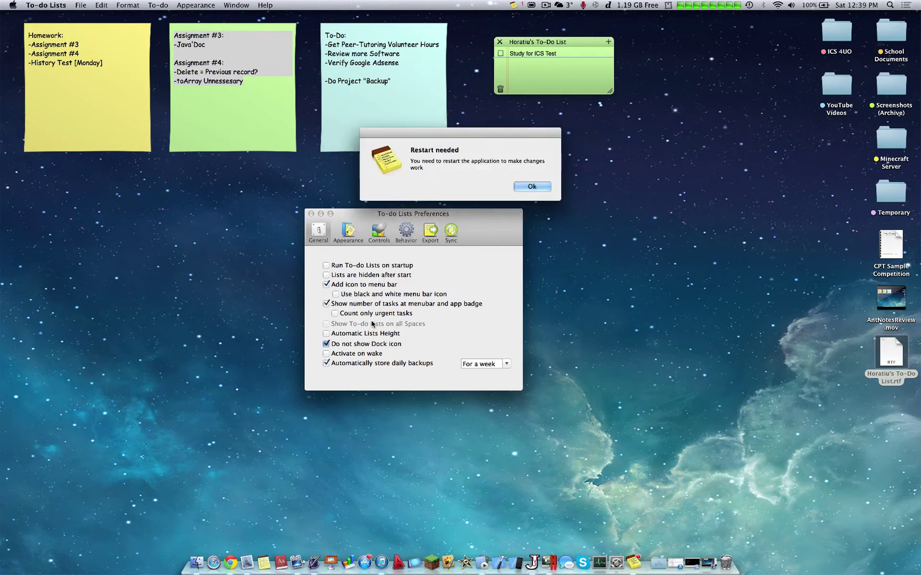
left_click(533, 186)
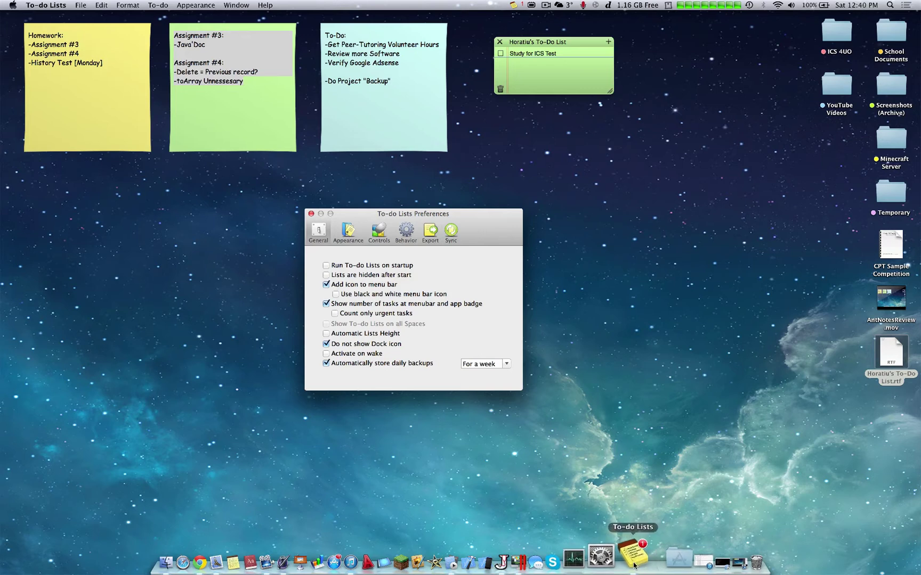
- Keep daily backups for a week and toggle Automatic Lists Height on, then off
left_click(504, 364)
left_click(506, 366)
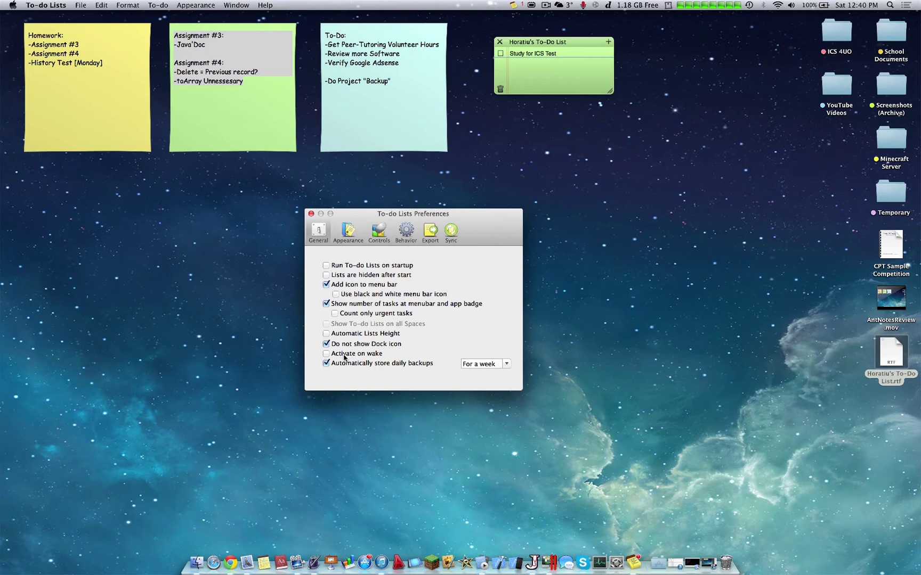
left_click(368, 335)
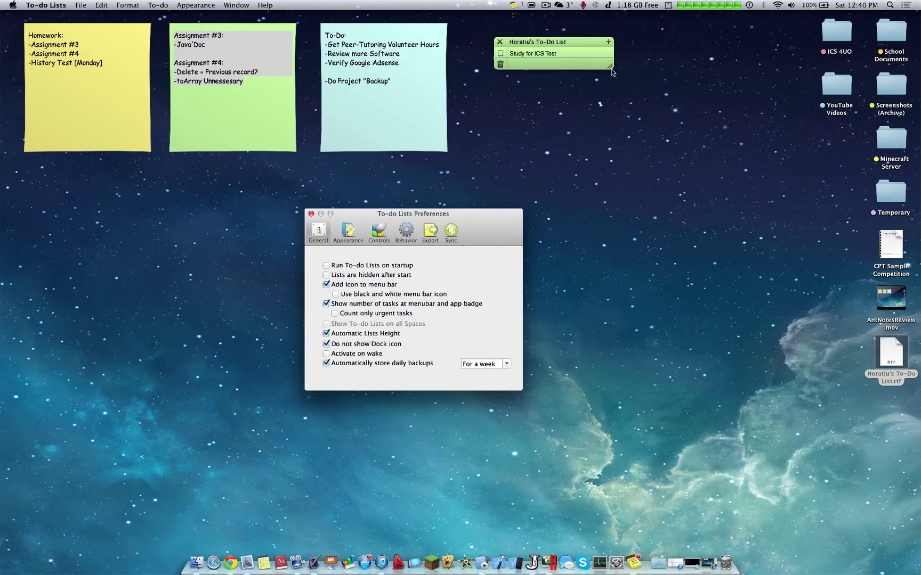
left_click(583, 53)
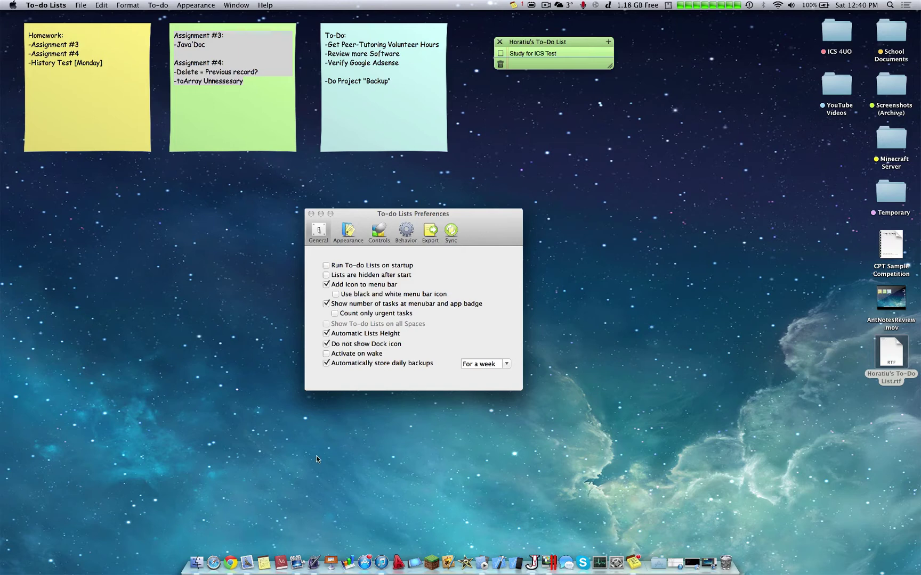
left_click(334, 334)
left_click(346, 230)
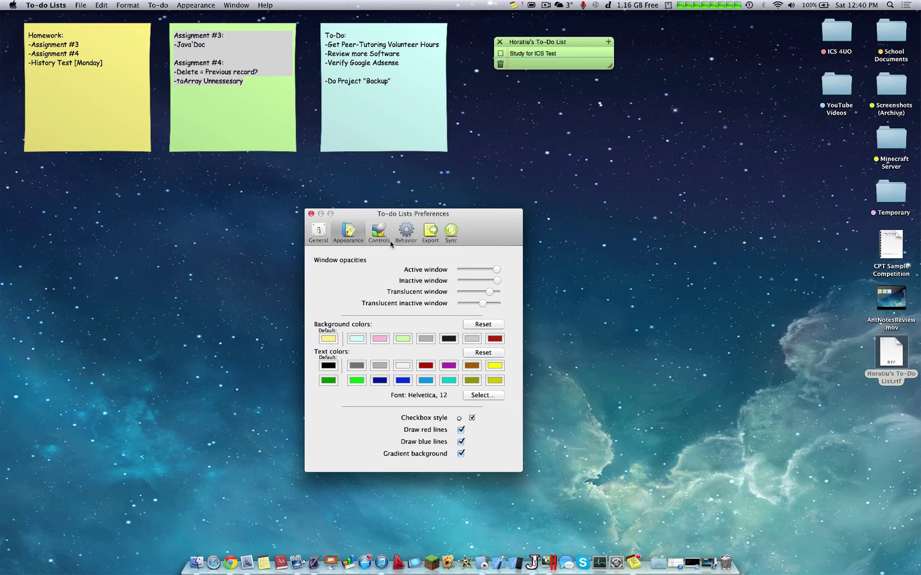
- Change the list background to light cyan, then back to yellow
right_click(561, 64)
mouse_move(627, 141)
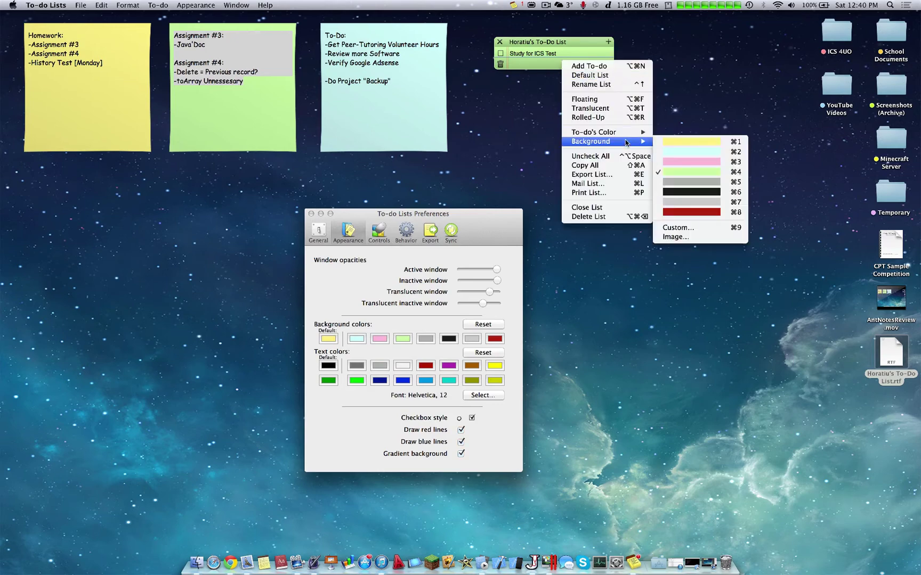
left_click(681, 152)
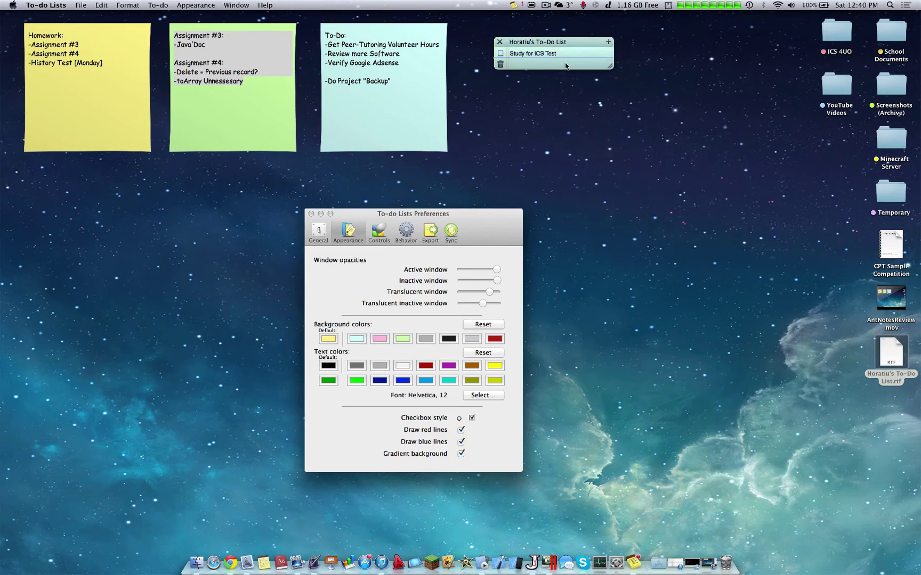
right_click(566, 65)
mouse_move(646, 144)
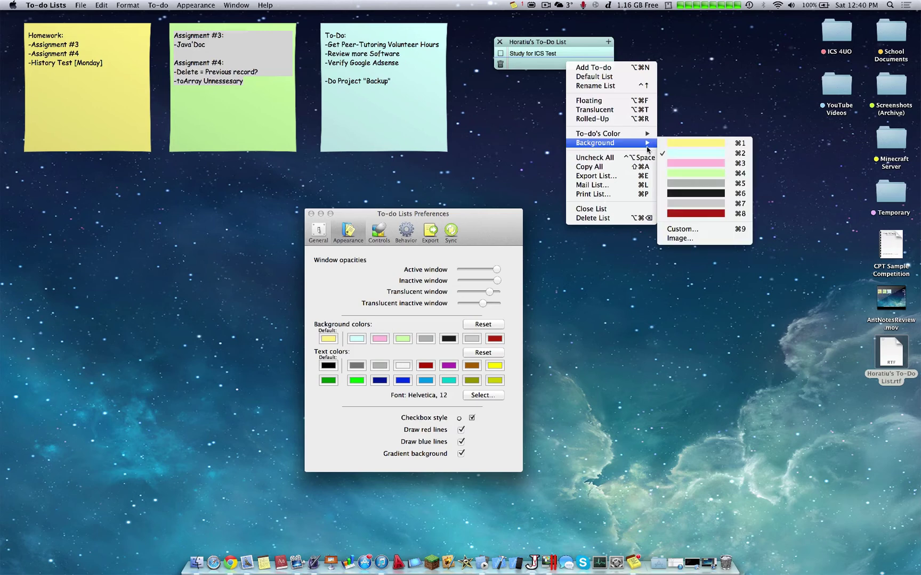
left_click(684, 147)
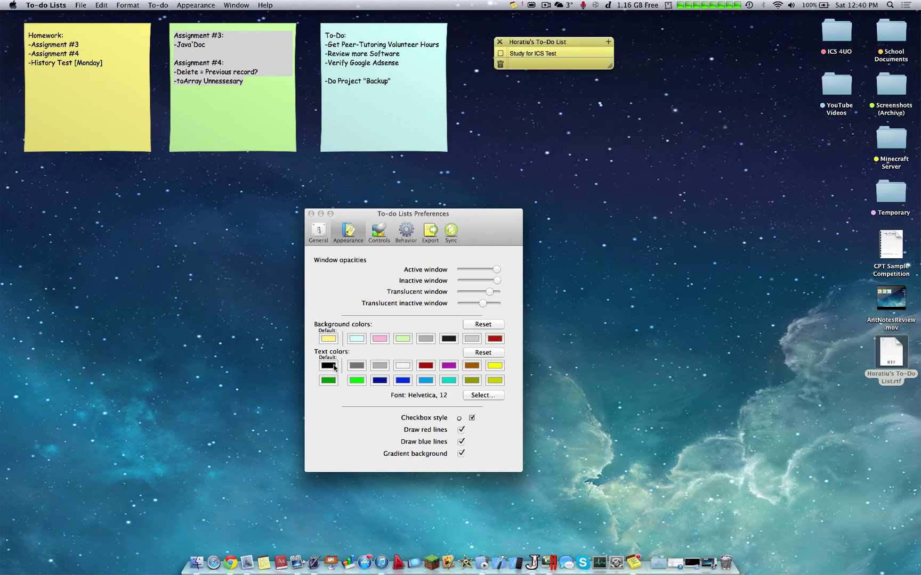
- Toggle the Gradient background setting off and on twice
left_click(461, 454)
left_click(461, 454)
left_click(461, 454)
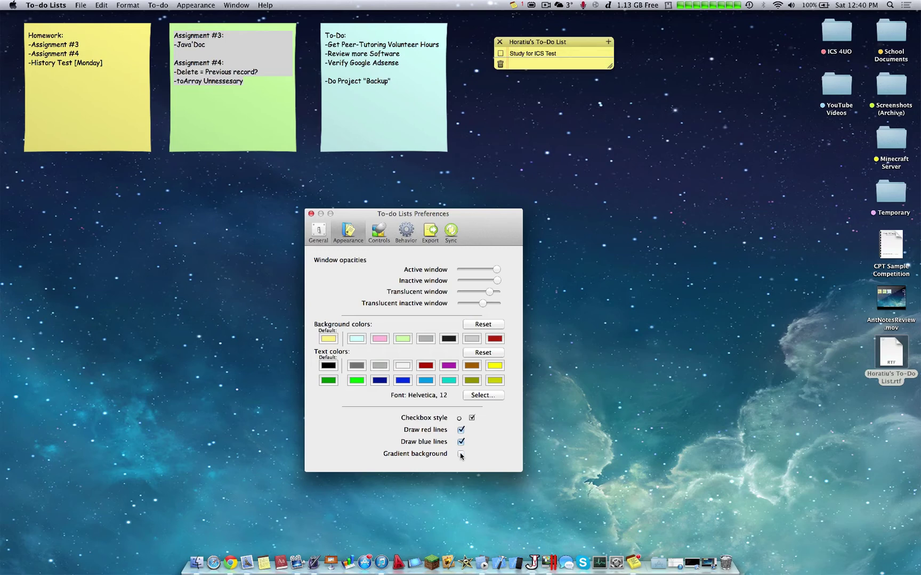
left_click(461, 455)
- View the Controls and Behavior preferences and the list of reminder sounds
left_click(381, 231)
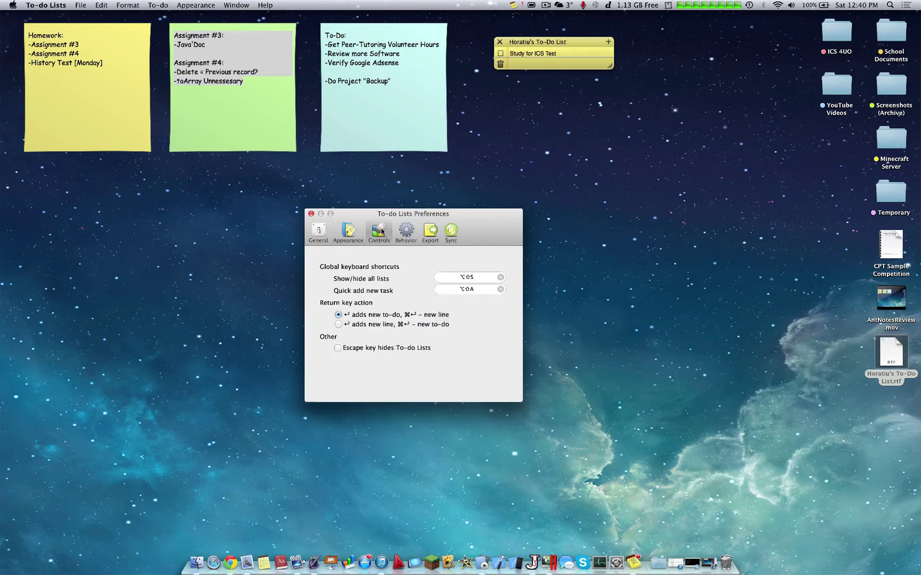
left_click(406, 231)
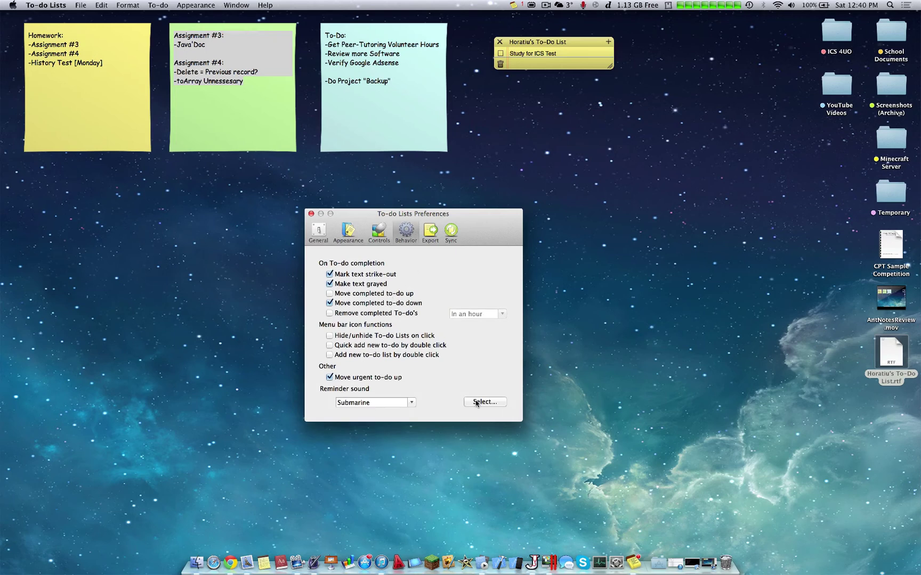
left_click(411, 404)
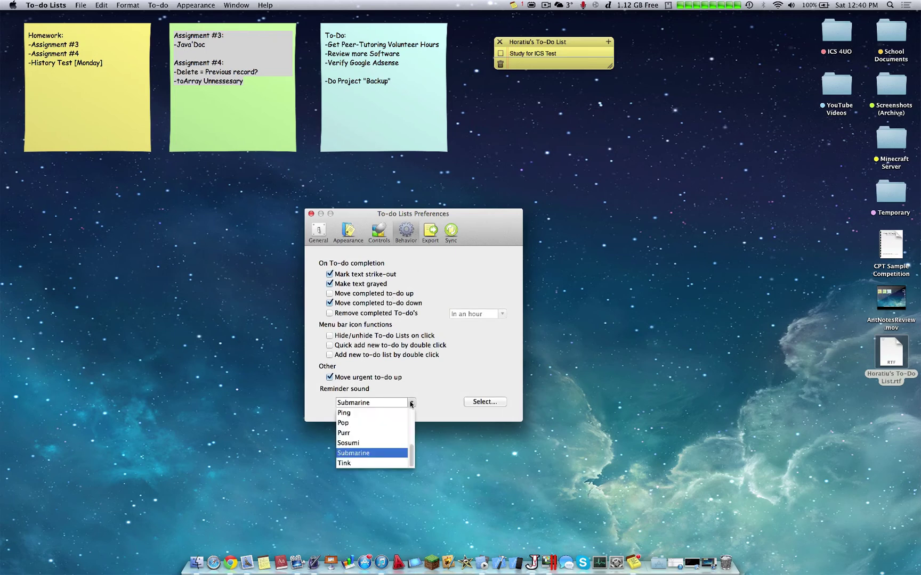
scroll(394, 422, "up", 3)
scroll(394, 421, "down", 3)
scroll(394, 422, "up", 2)
- Browse Music > ABBA > Take A Chance On Me for an mp3, then cancel, keeping Submarine
left_click(411, 405)
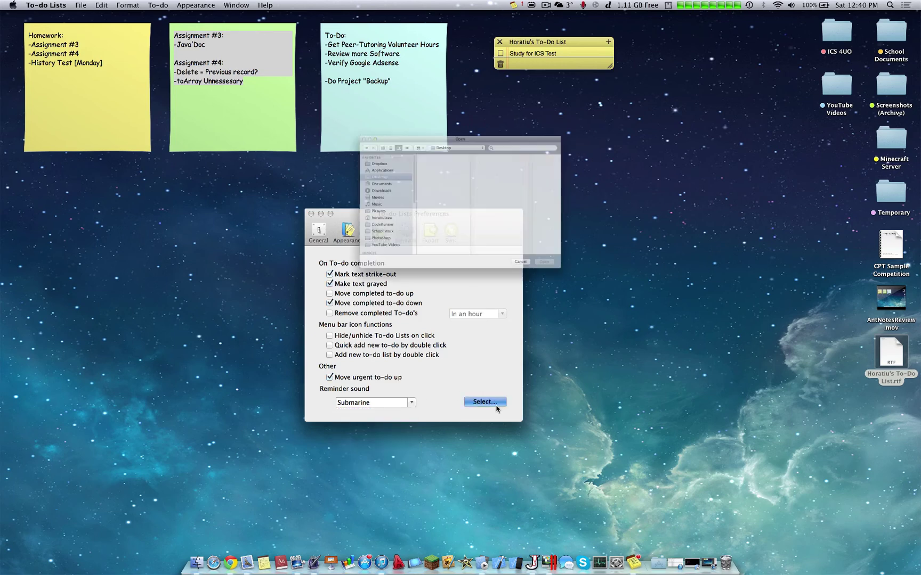
scroll(334, 188, "down", 5)
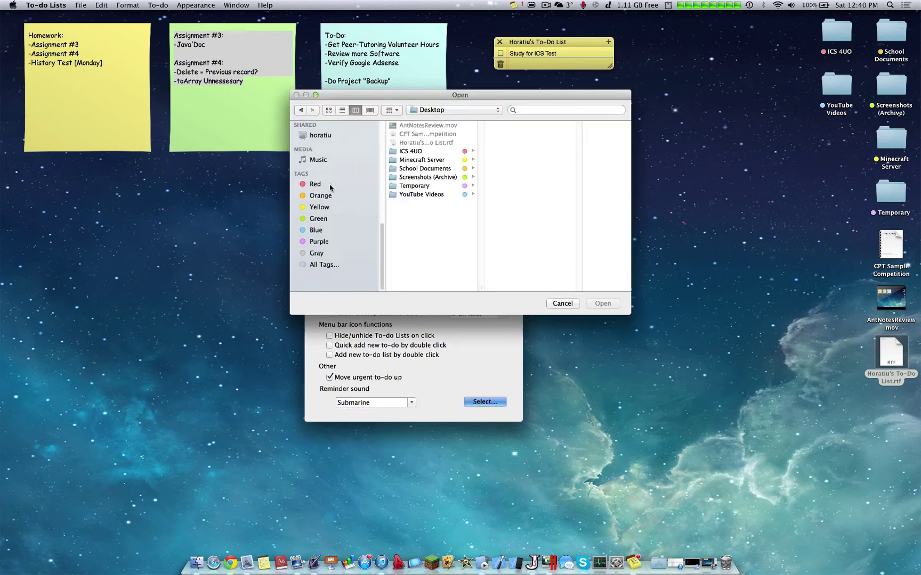
scroll(330, 187, "up", 3)
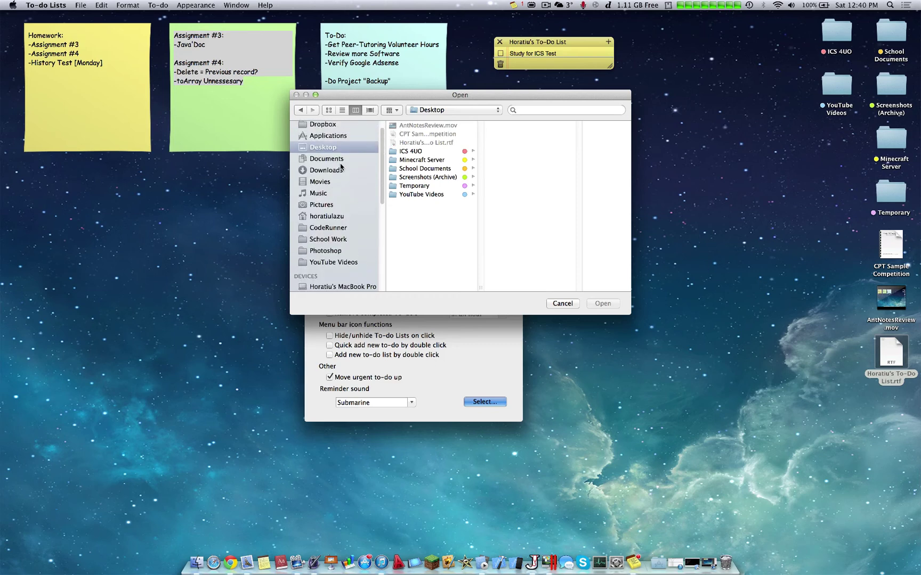
left_click(327, 193)
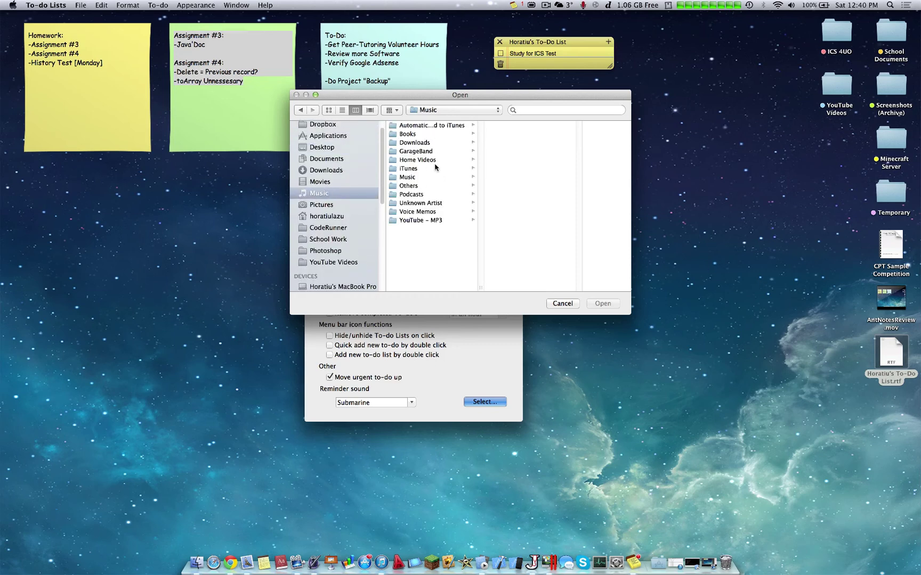
left_click(427, 177)
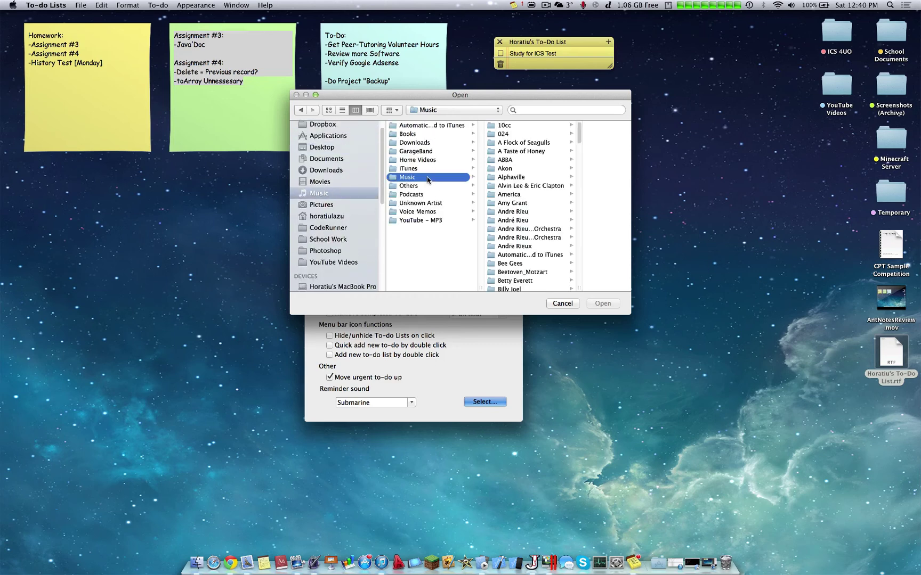
left_click(517, 160)
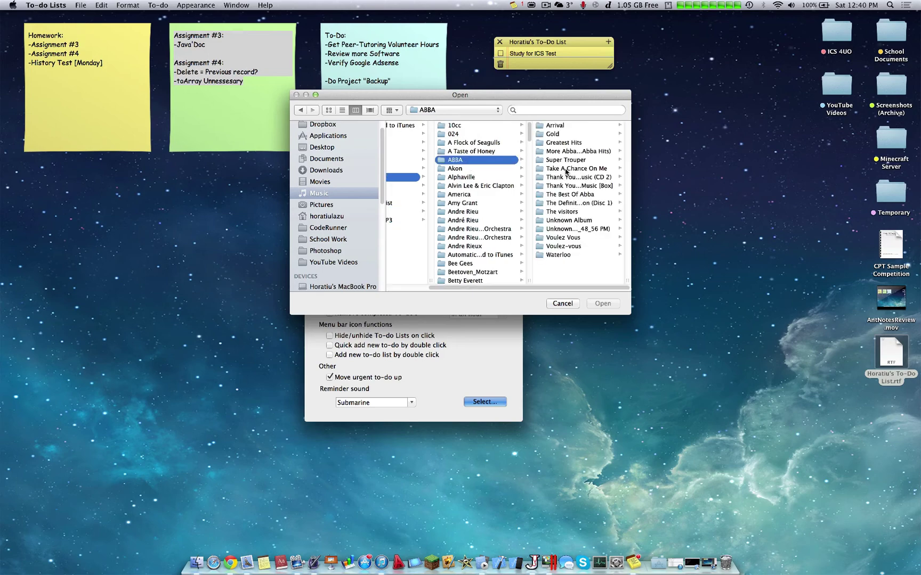
left_click(567, 169)
left_click(552, 127)
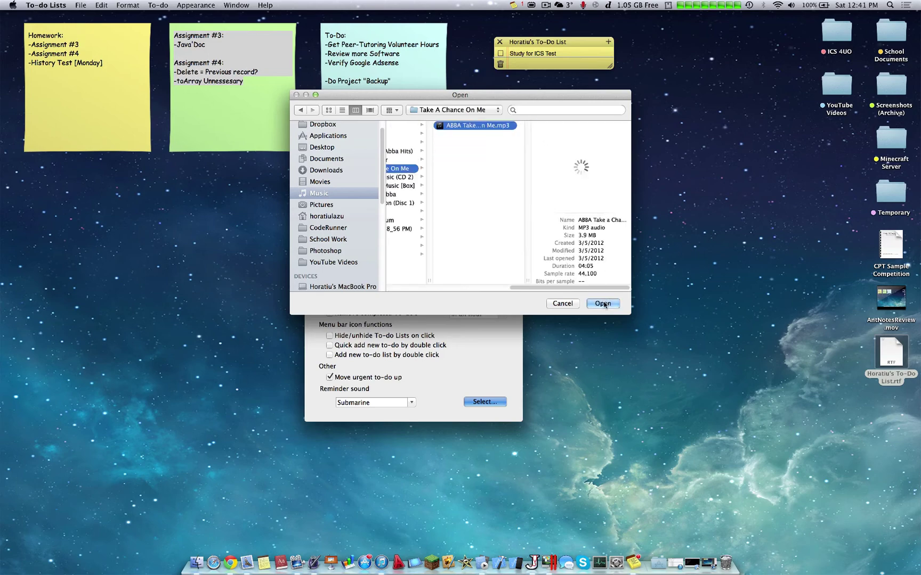
left_click(561, 304)
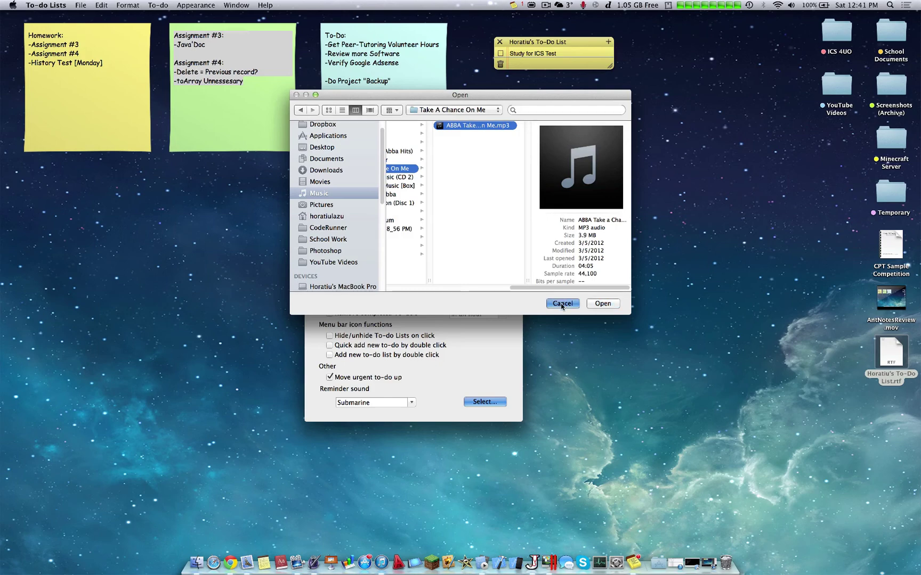
left_click(414, 401)
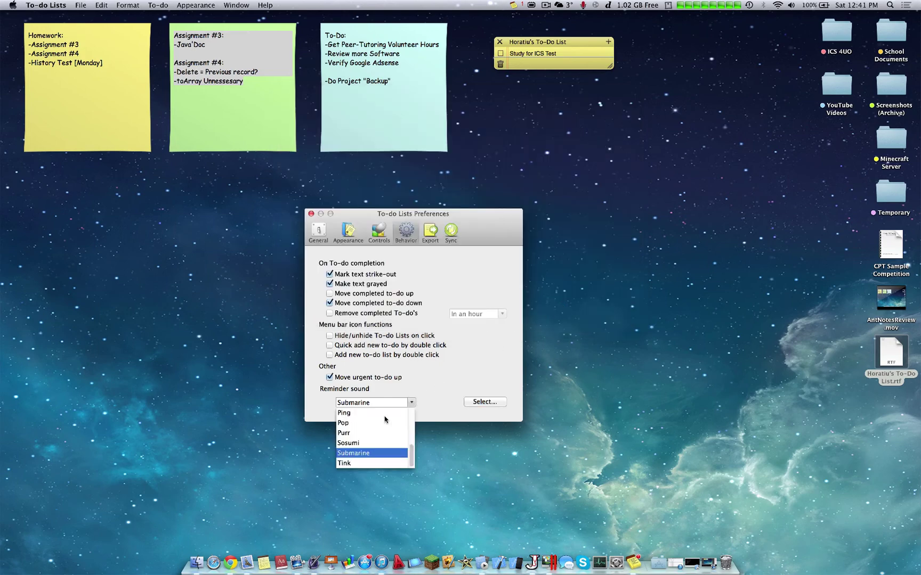
- Keep the Submarine sound, then toggle Study for ICS Test done and back to not done
left_click(365, 456)
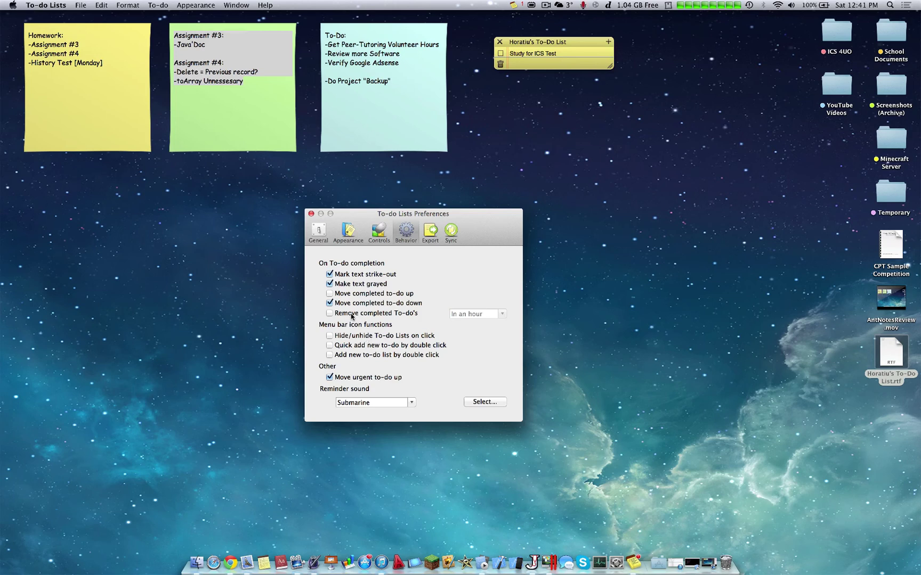
left_click(501, 54)
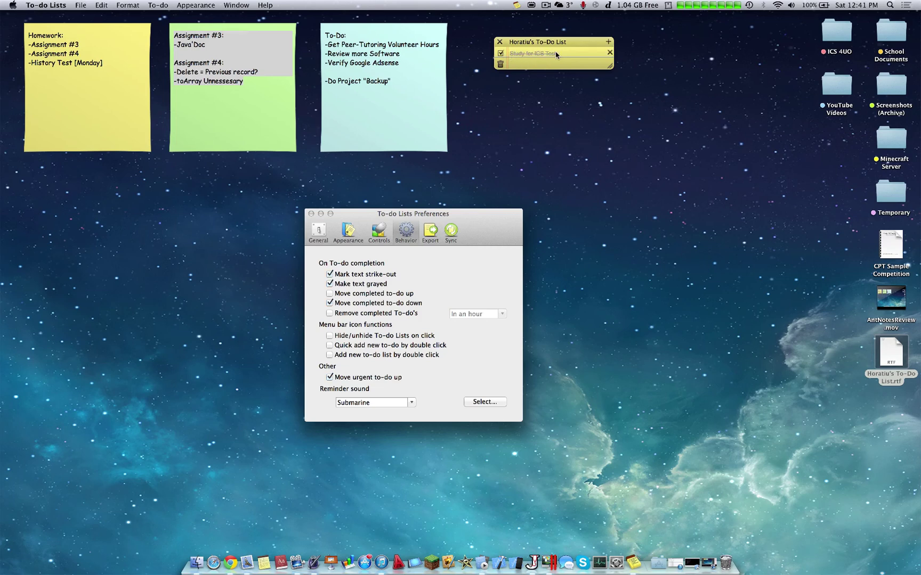
left_click(501, 54)
- Review the Export settings with Include task numbers left off, and briefly view the desktop to-do list RTF file
left_click(431, 236)
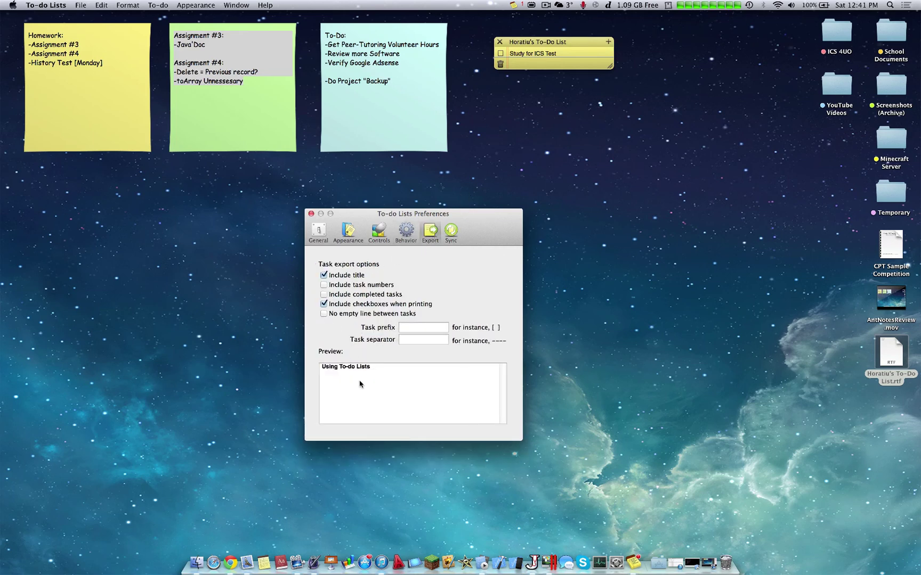
left_click_drag(398, 371, 288, 360)
left_click(401, 368)
left_click(349, 286)
left_click(348, 286)
left_click(348, 285)
double_click(887, 349)
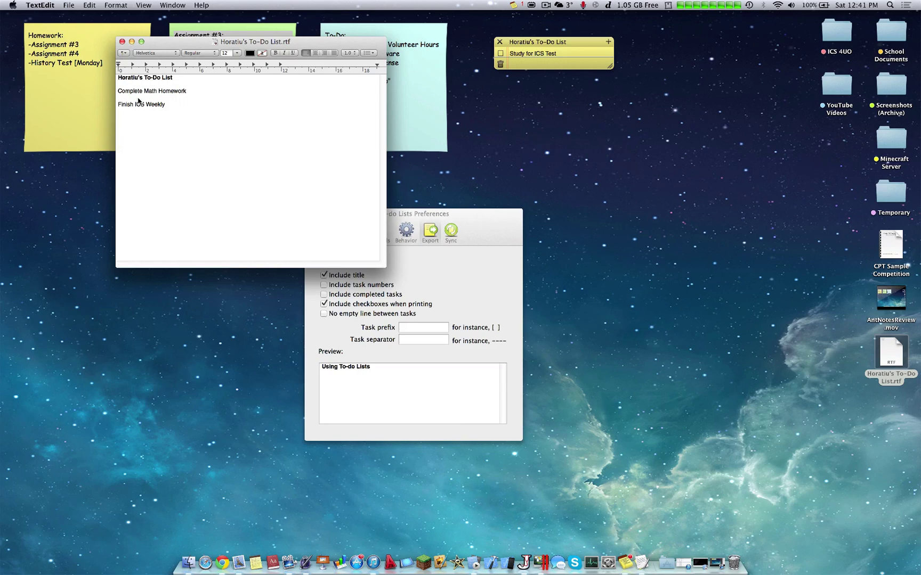
left_click(122, 42)
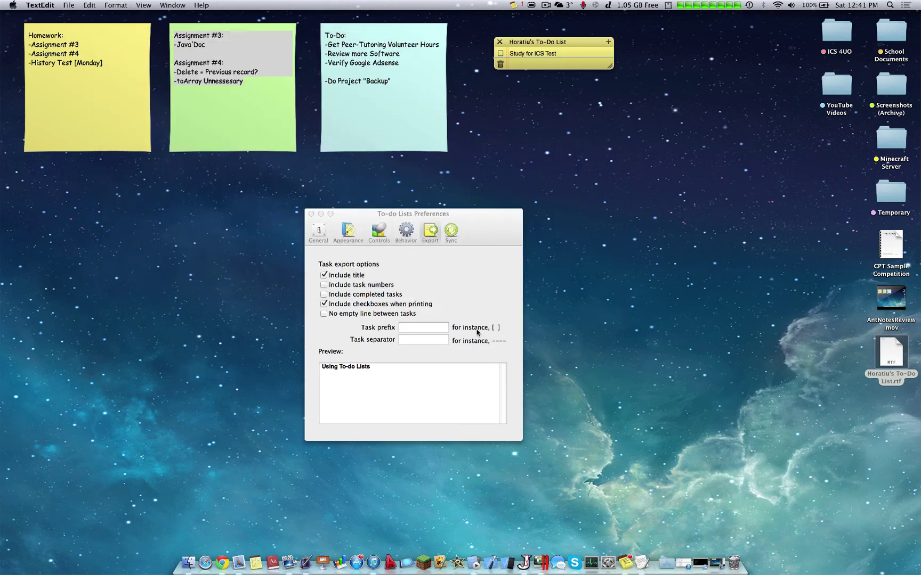
- Look through the Sync, Behavior, Controls, Appearance and General preference tabs
left_click(450, 234)
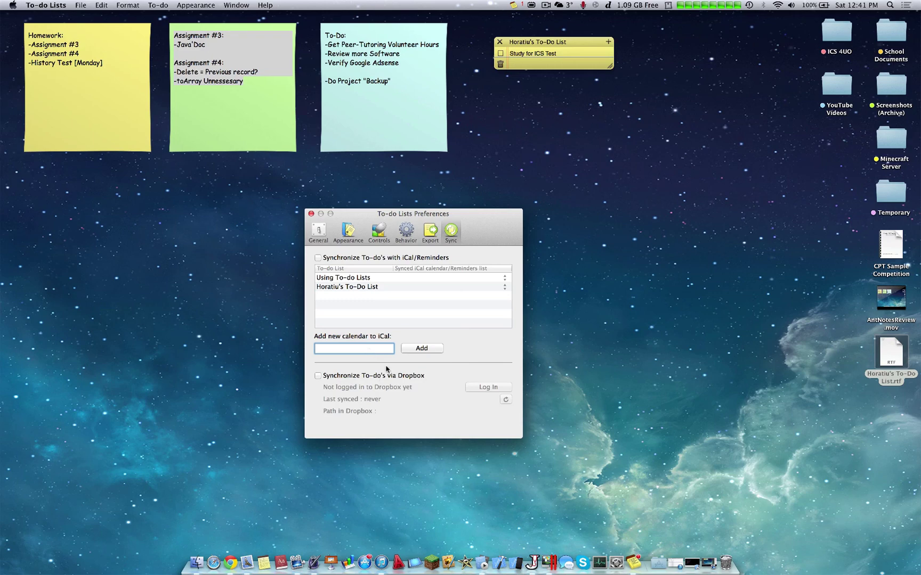
left_click(406, 232)
left_click(379, 232)
left_click(340, 234)
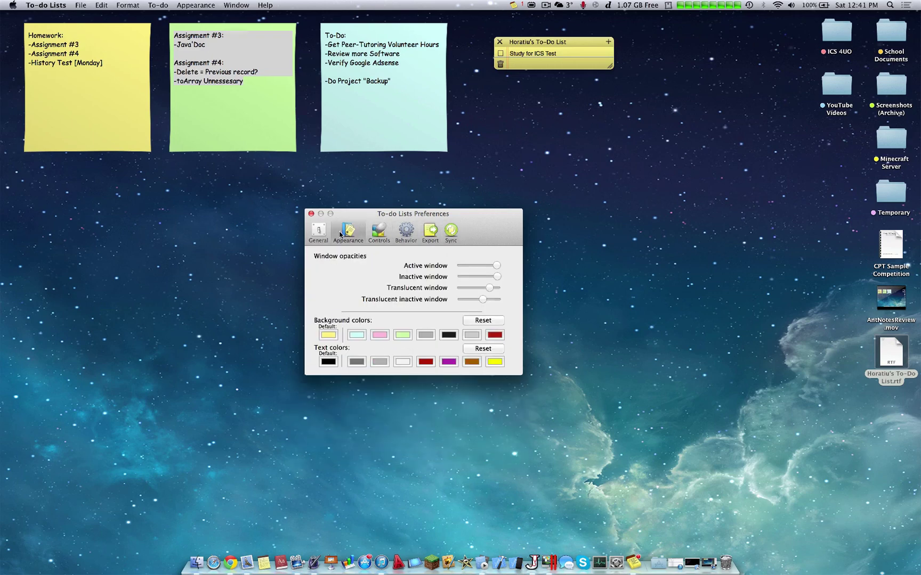
left_click(317, 233)
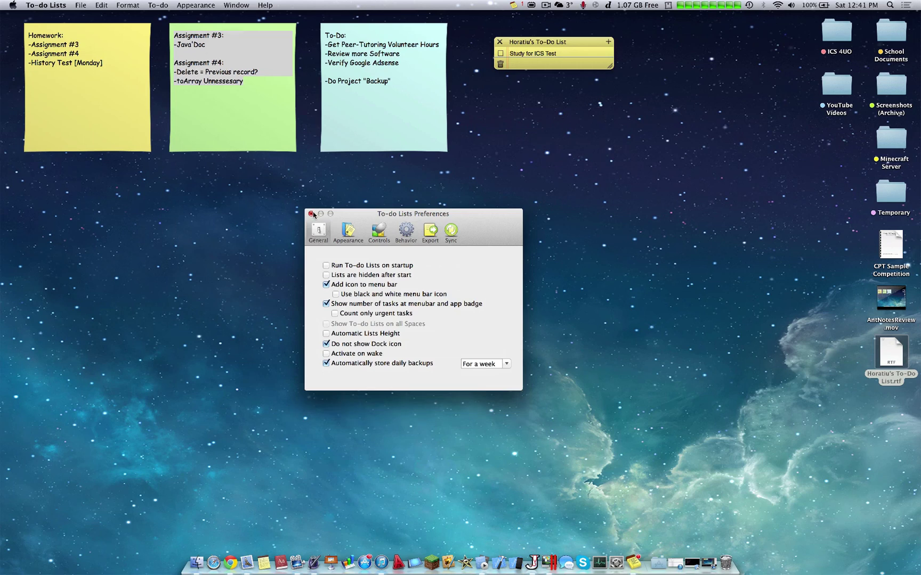
- Close Preferences, quit To-do Lists from its Dock icon, and clear the desktop selection
left_click(312, 214)
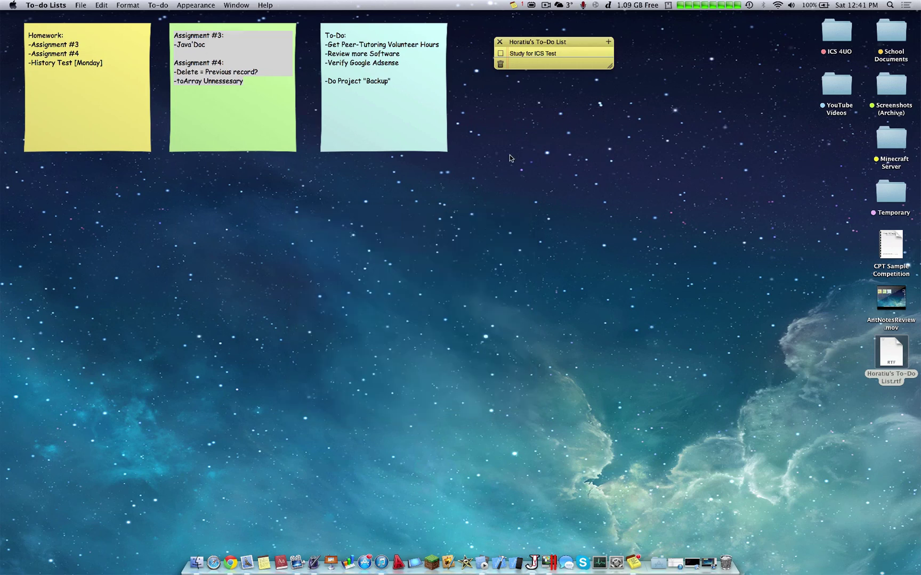
right_click(639, 550)
left_click(653, 523)
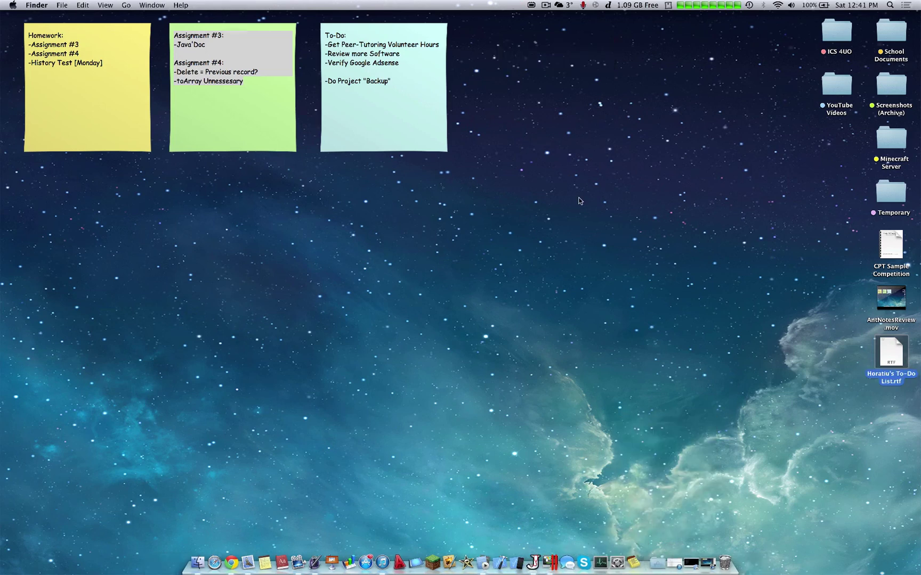
left_click(483, 238)
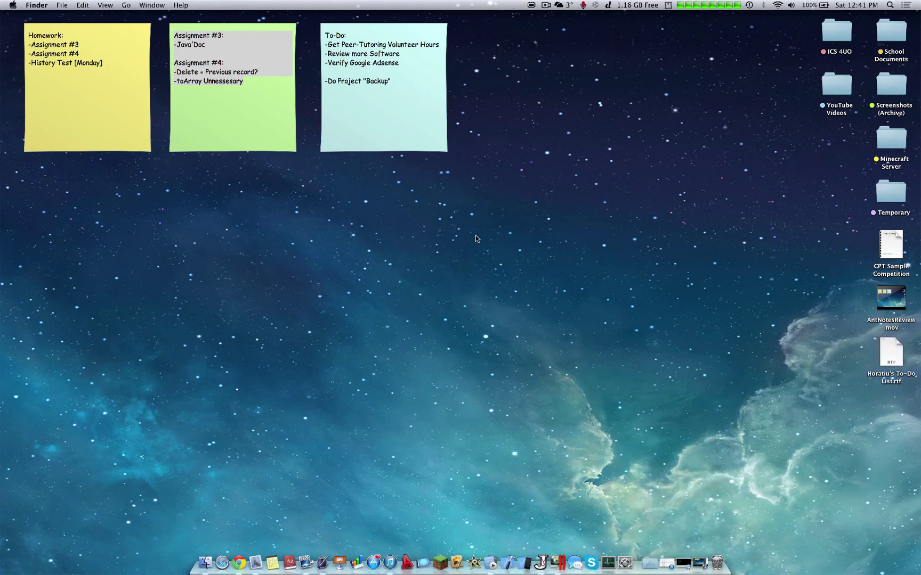